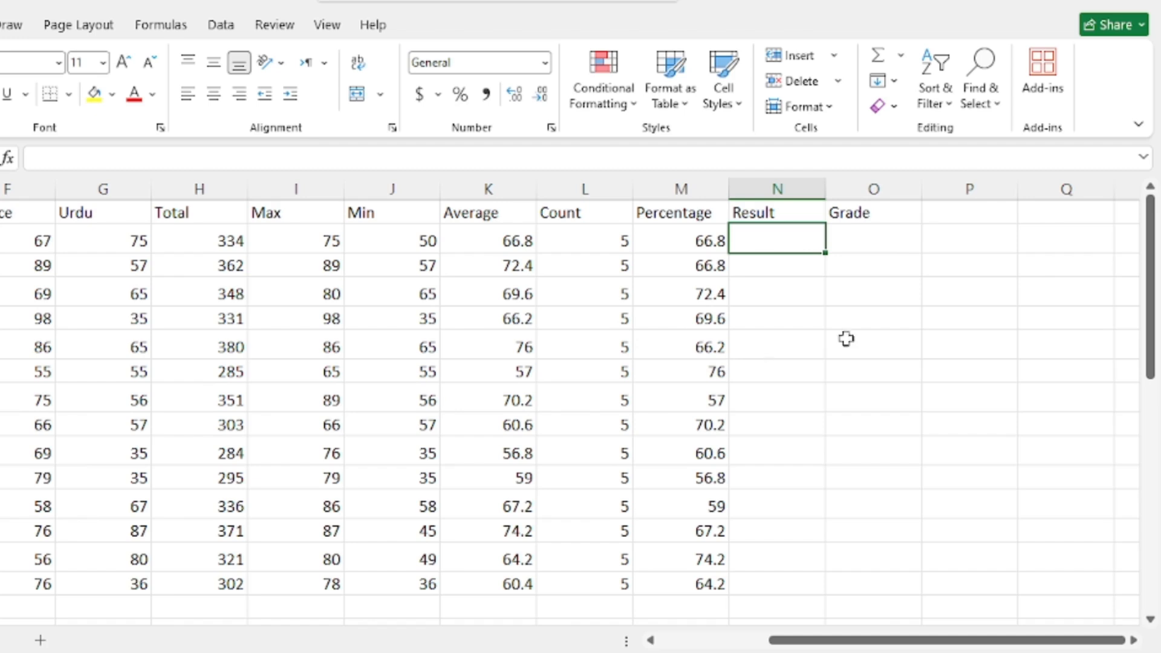
- List the formula names "if", "if or" and "if and" one below another in cells P5 to P7
{"action": "left_click", "coordinate": [945, 313]}
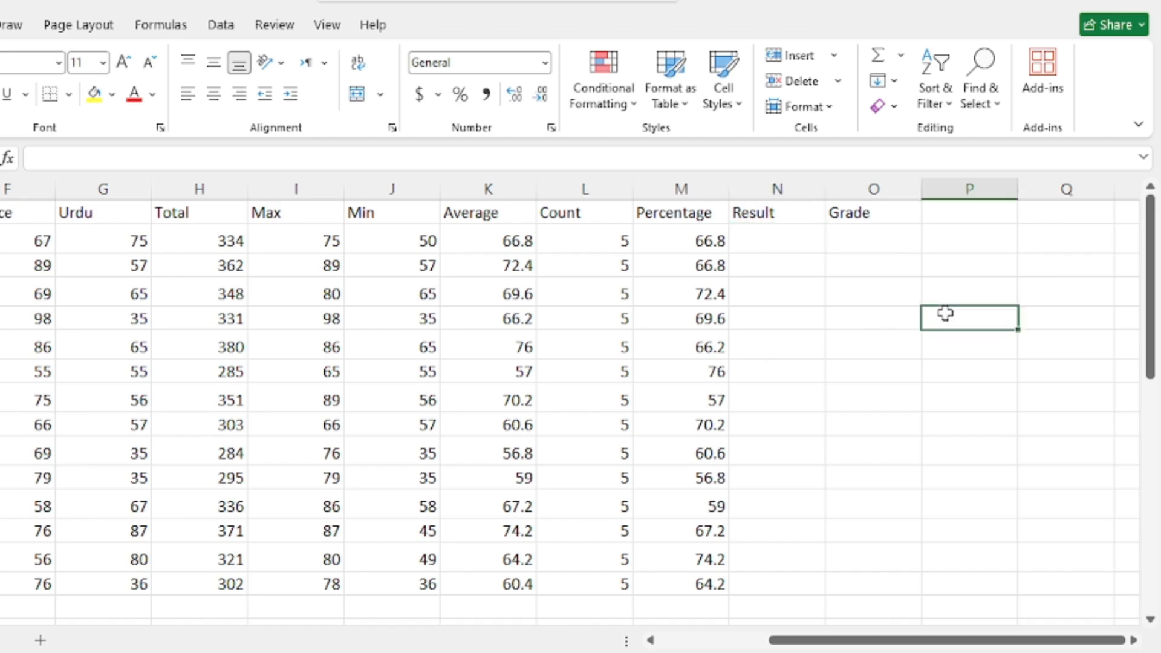
{"action": "type", "text": "if"}
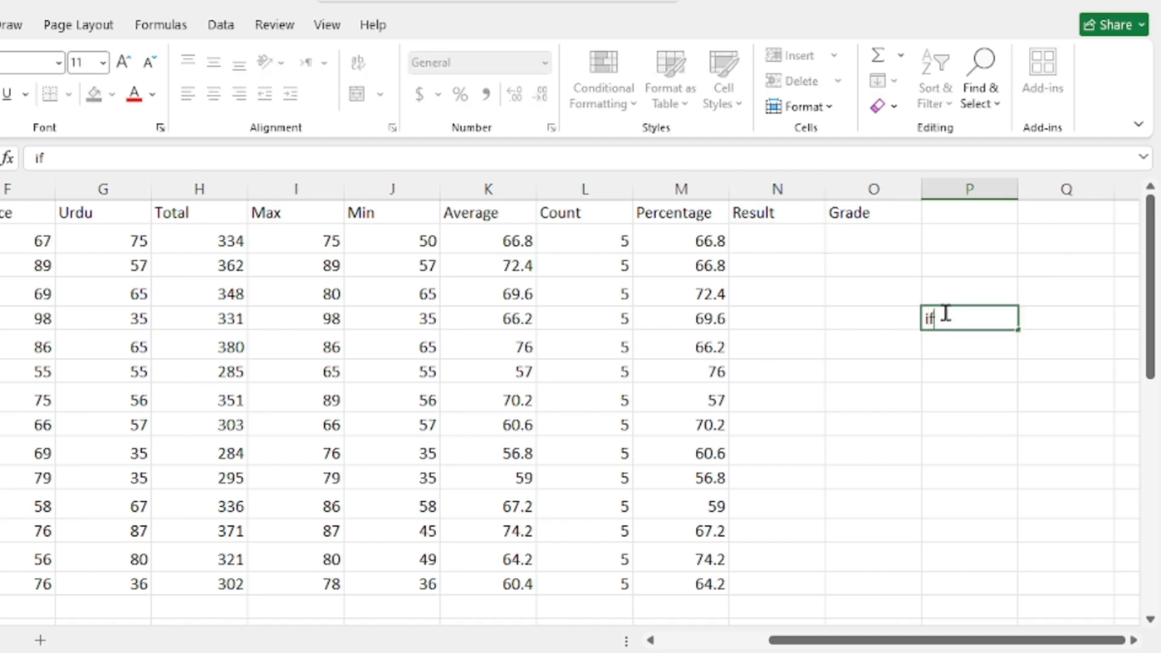
{"action": "key", "text": "Return"}
{"action": "type", "text": "if"}
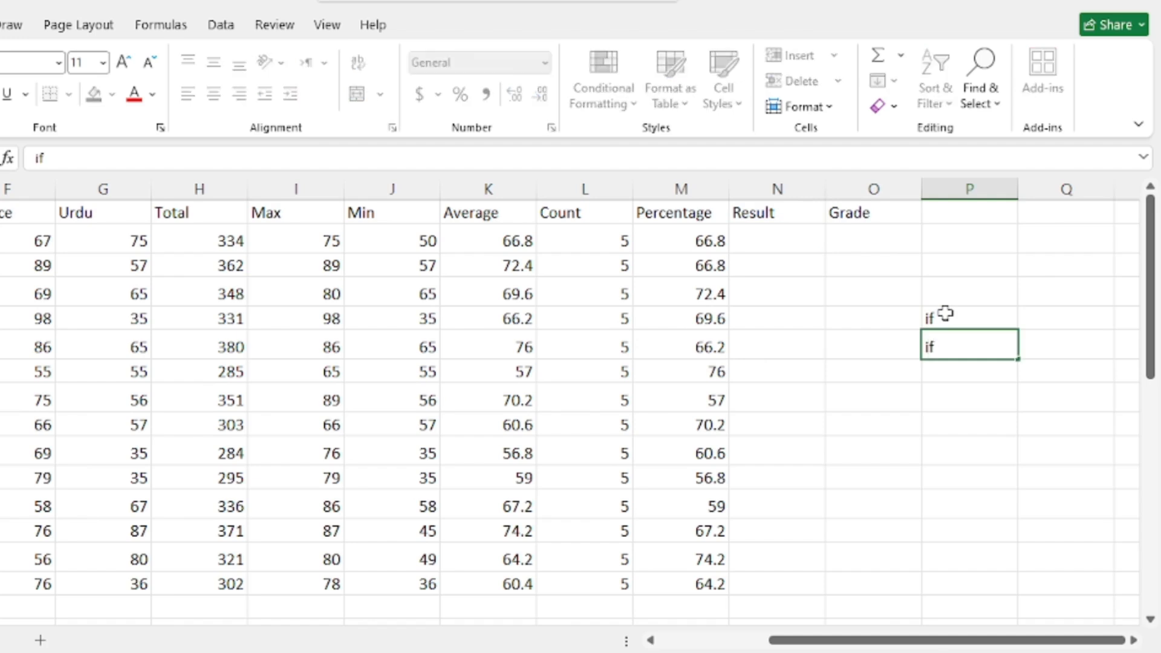
{"action": "type", "text": " or"}
{"action": "key", "text": "Return"}
{"action": "type", "text": "i"}
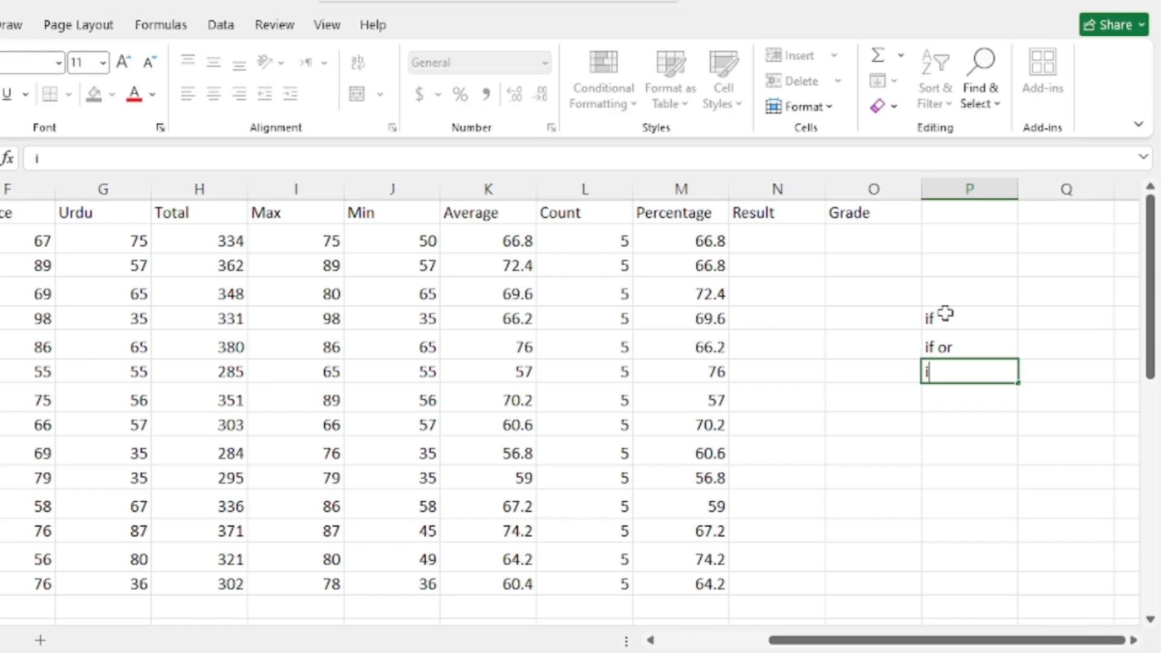
{"action": "type", "text": "f and"}
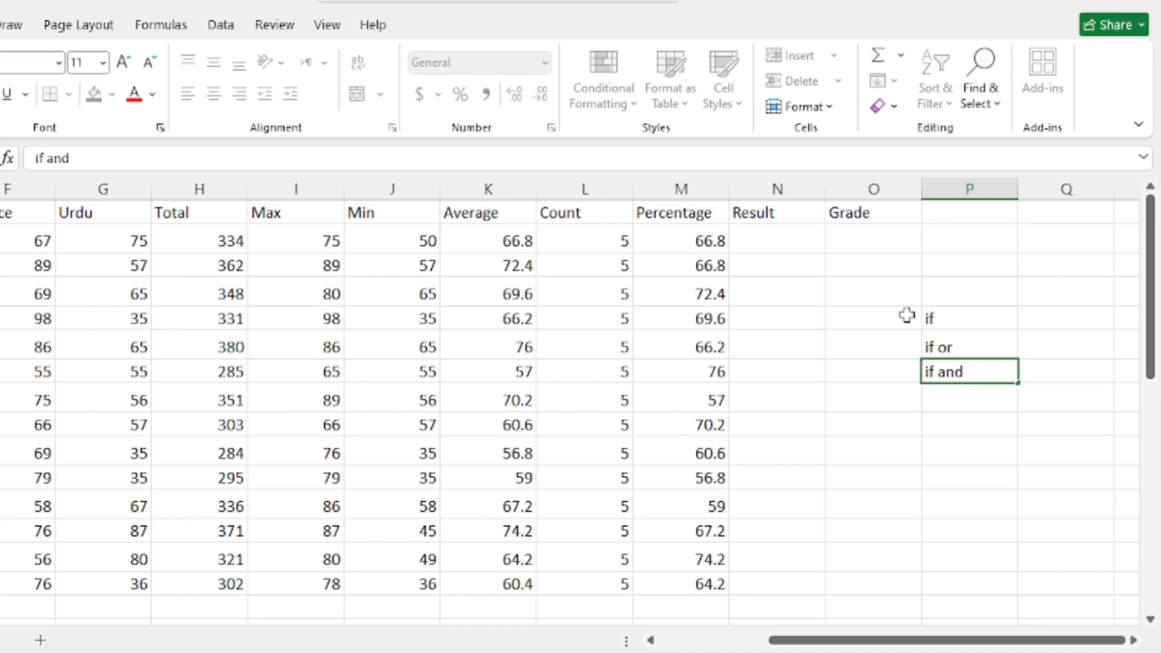
- Start an IF formula in Result cell N2 whose logical test checks whether total H2 is >=300
{"action": "left_click", "coordinate": [782, 245]}
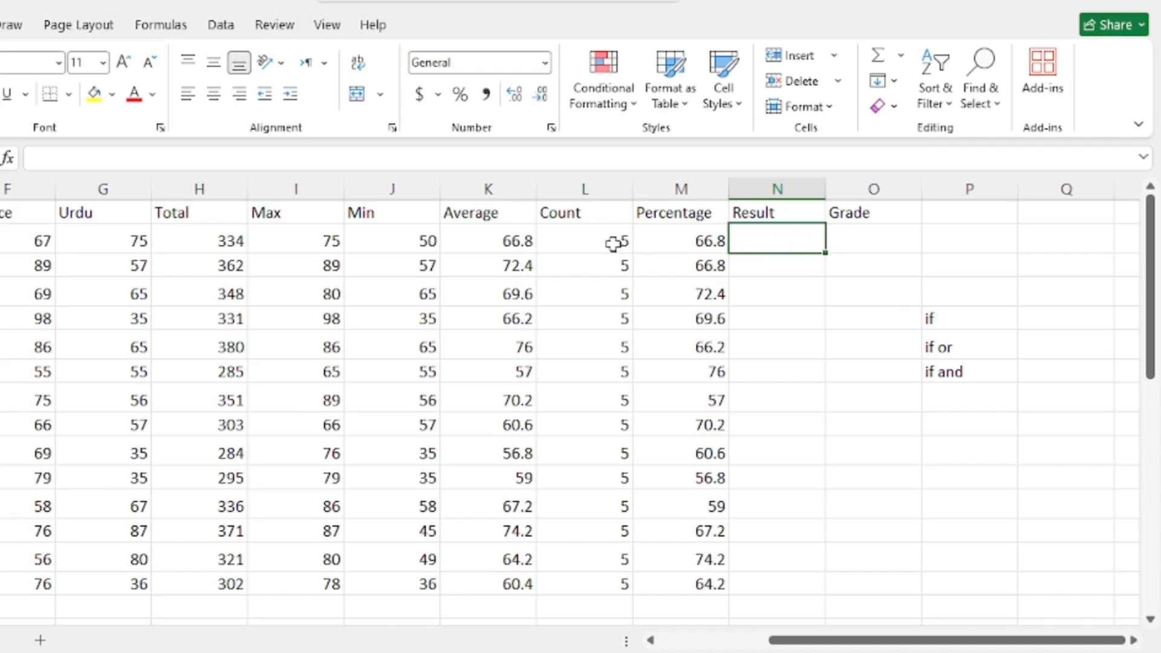
{"action": "scroll", "coordinate": [231, 343], "scroll_direction": "left", "scroll_amount": 4}
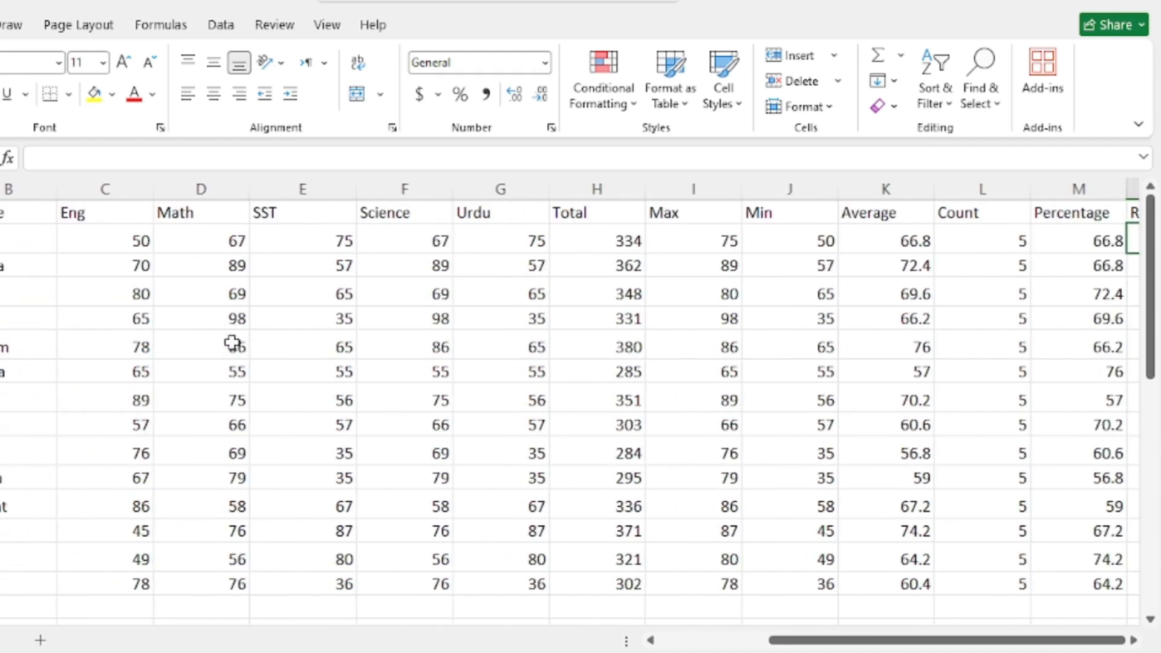
{"action": "scroll", "coordinate": [295, 271], "scroll_direction": "right", "scroll_amount": 4}
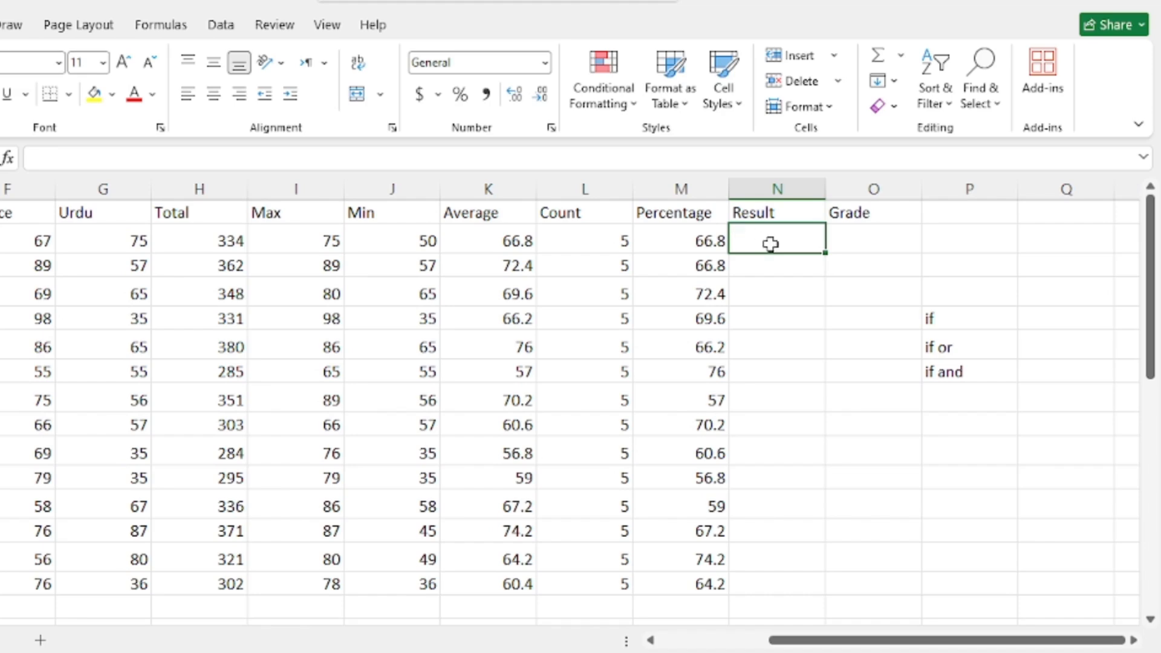
{"action": "type", "text": "=if"}
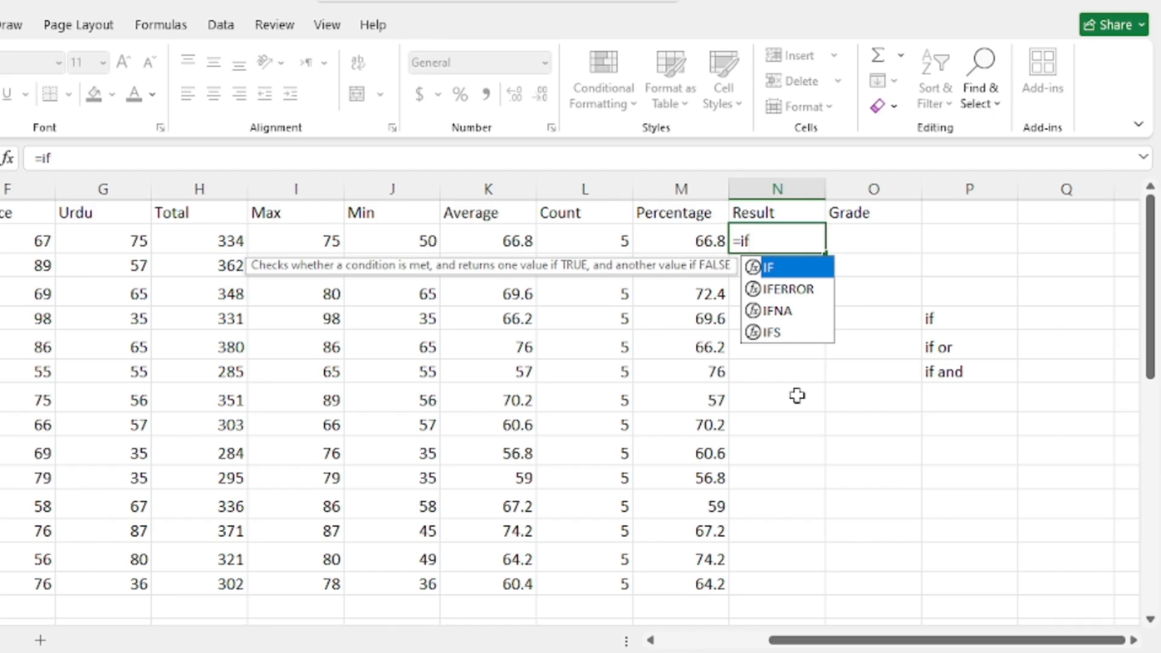
{"action": "type", "text": "("}
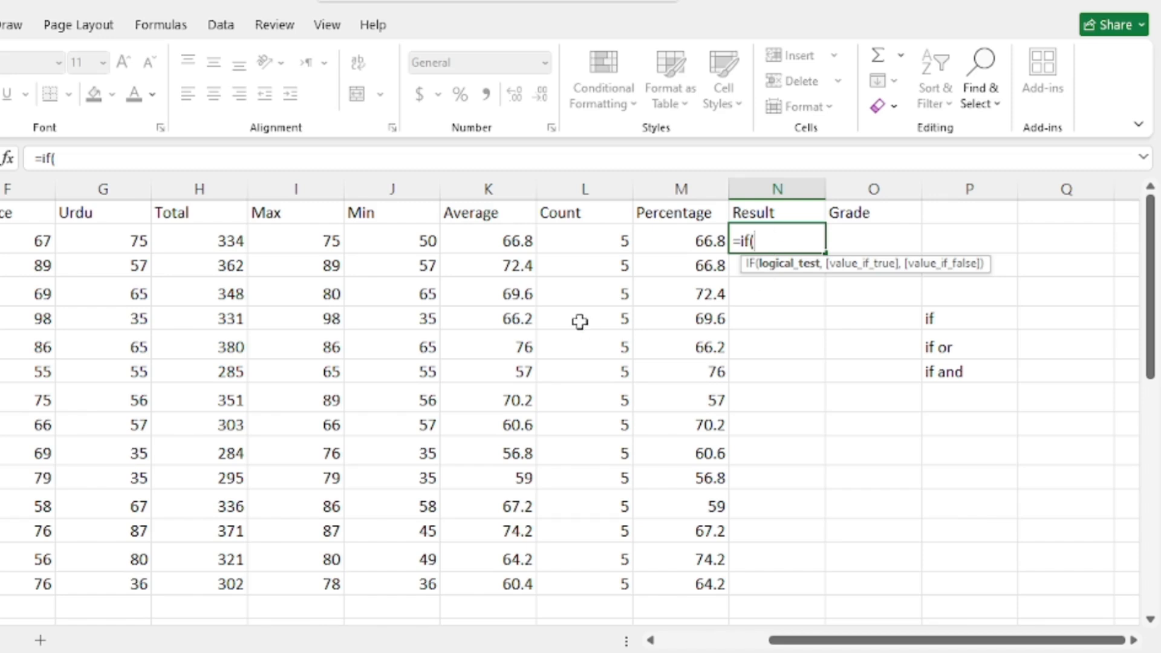
{"action": "left_click", "coordinate": [219, 240]}
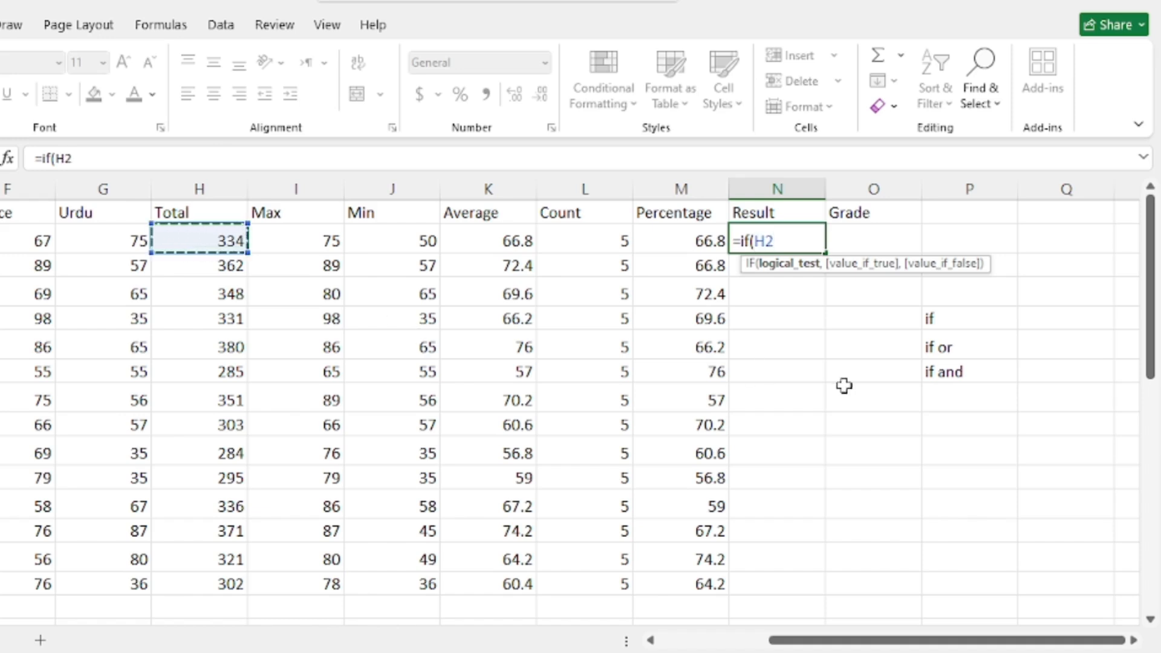
{"action": "type", "text": ">="}
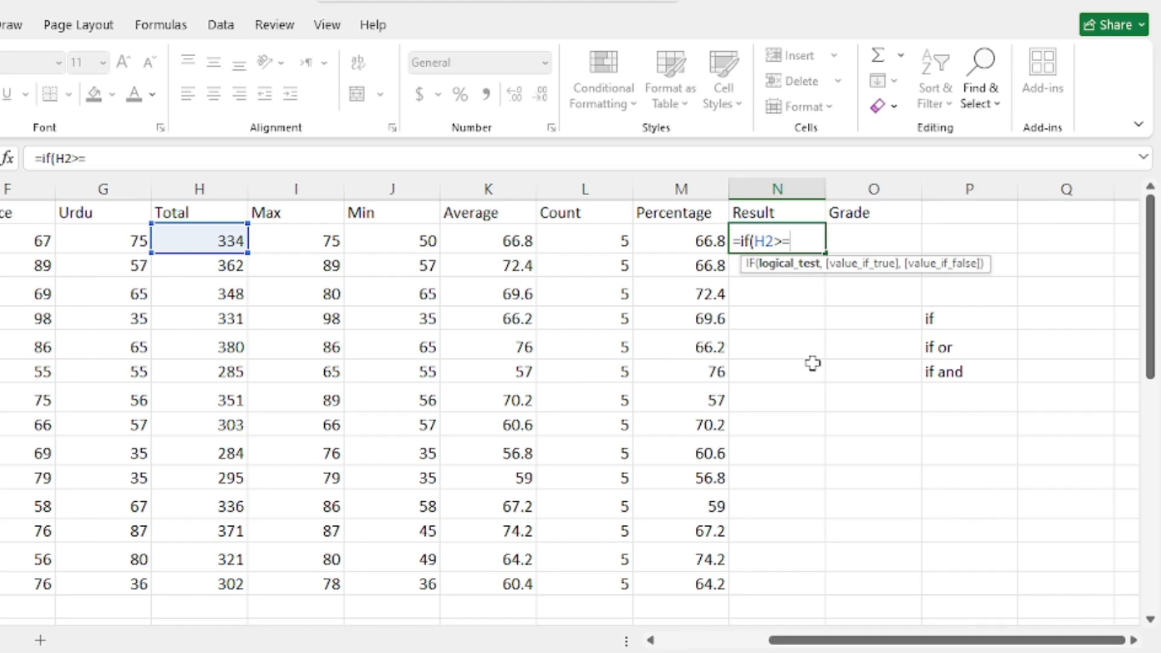
{"action": "type", "text": "300"}
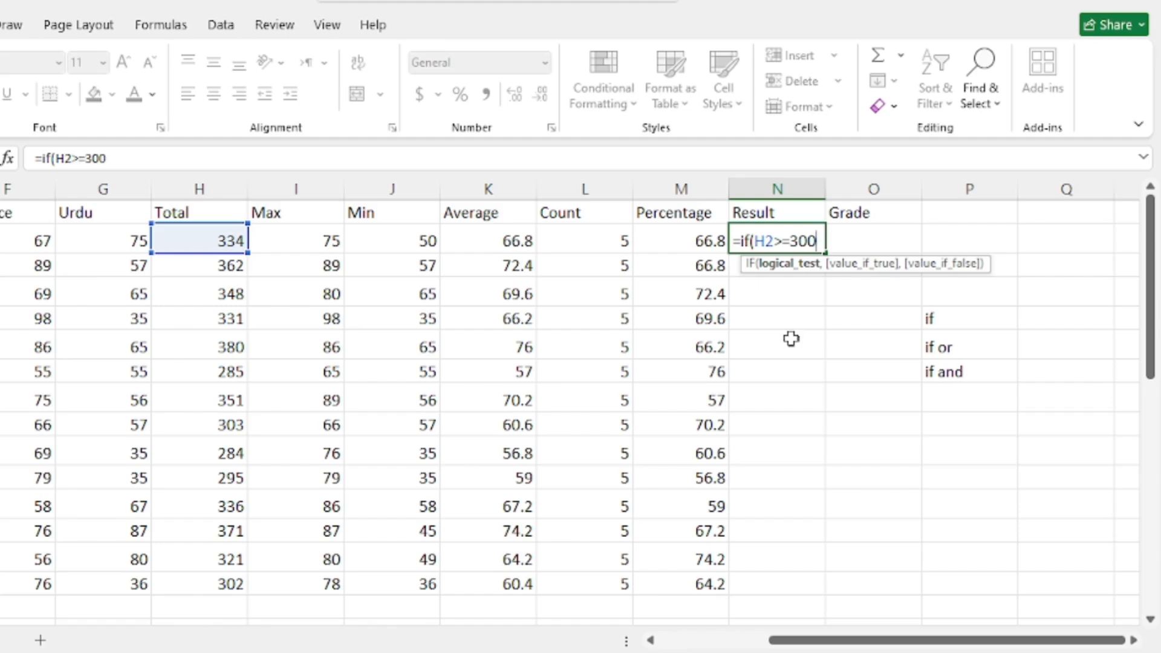
- Complete the IF formula in N2 so it returns "Pass" when true and "fail" when false
{"action": "type", "text": ","}
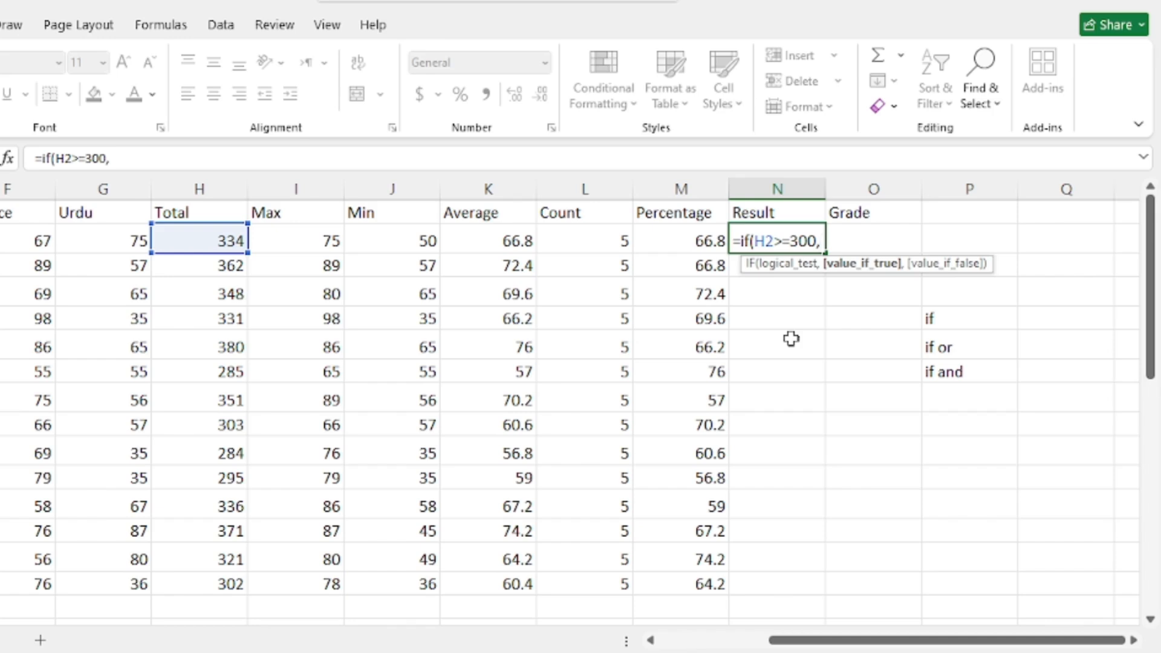
{"action": "type", "text": "\"Pass\","}
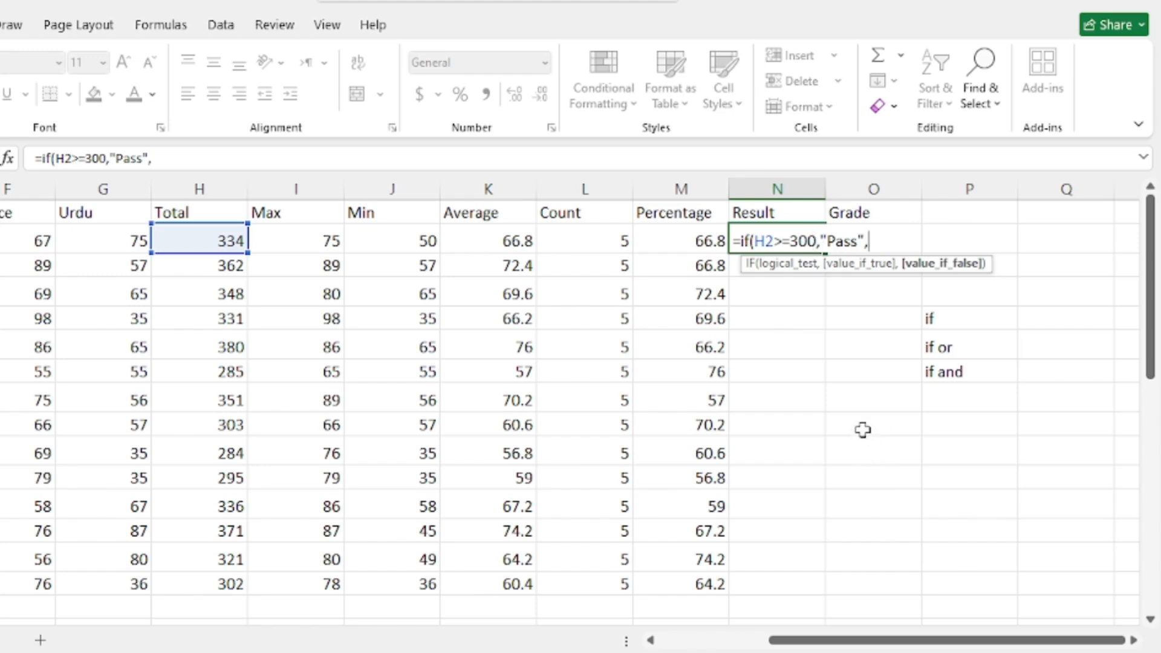
{"action": "type", "text": "\"fail\")"}
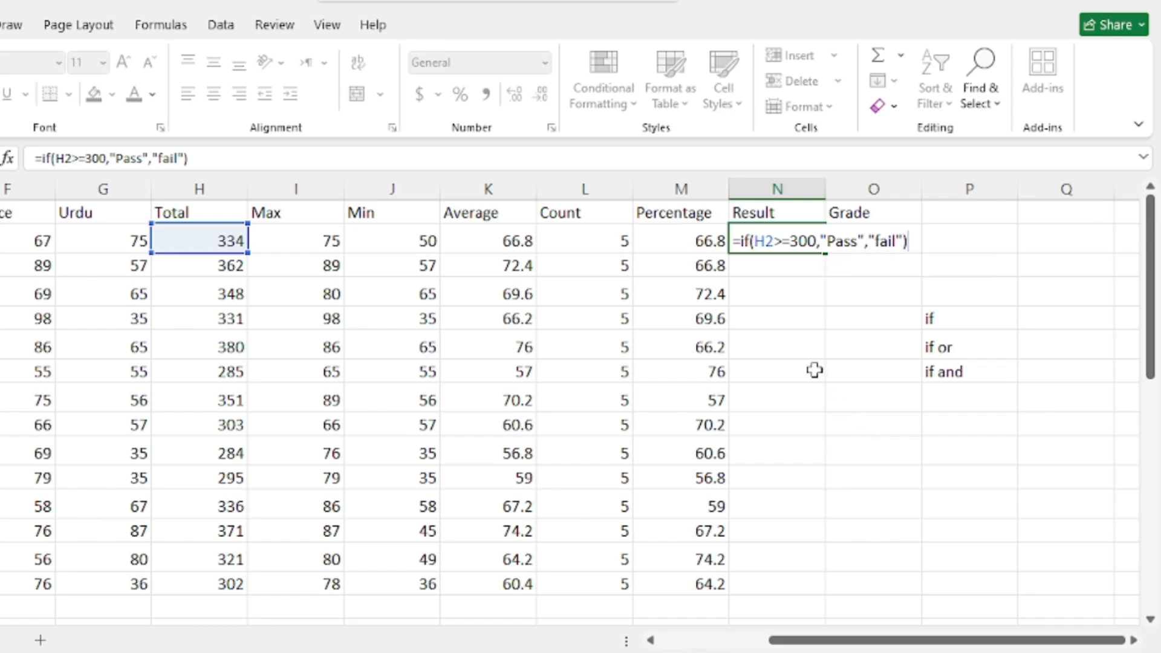
{"action": "key", "text": "BackSpace"}
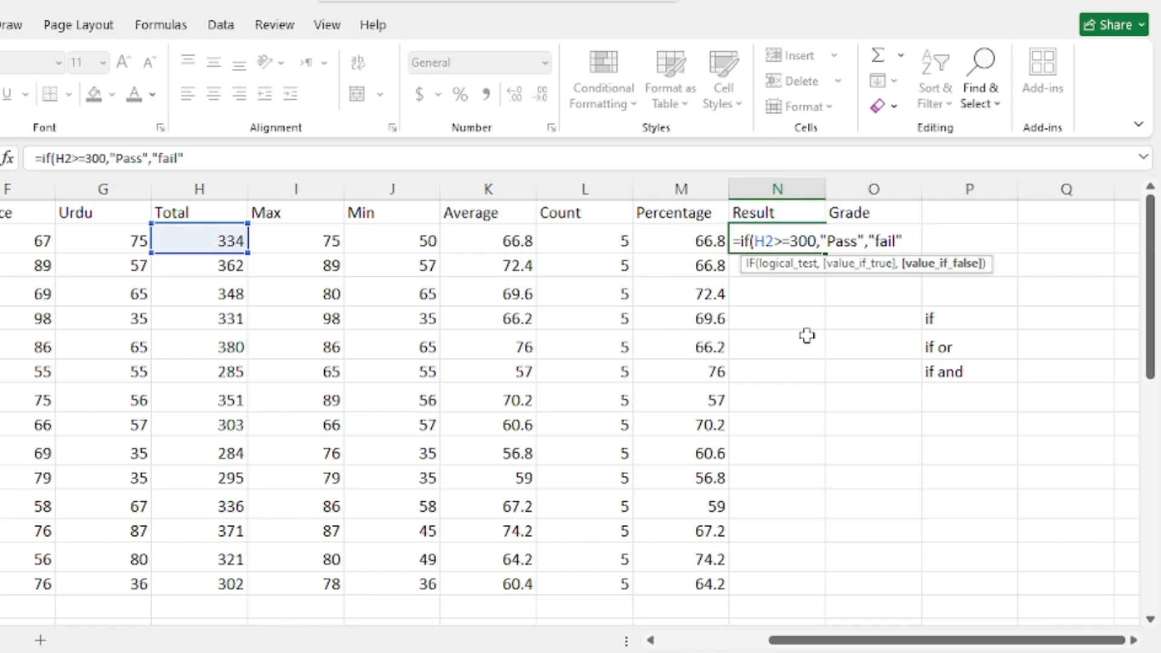
{"action": "type", "text": ")"}
{"action": "key", "text": "Return"}
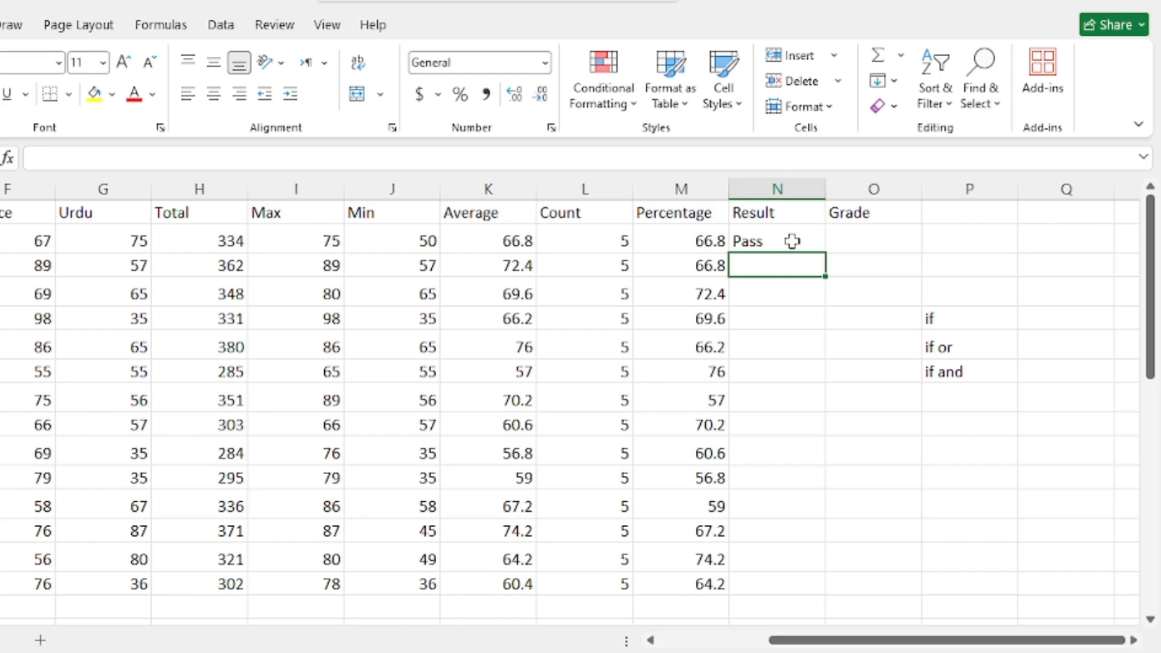
- Fill the N2 pass/fail formula down the Result column to the last student row
{"action": "left_click", "coordinate": [842, 415]}
{"action": "left_click", "coordinate": [772, 247]}
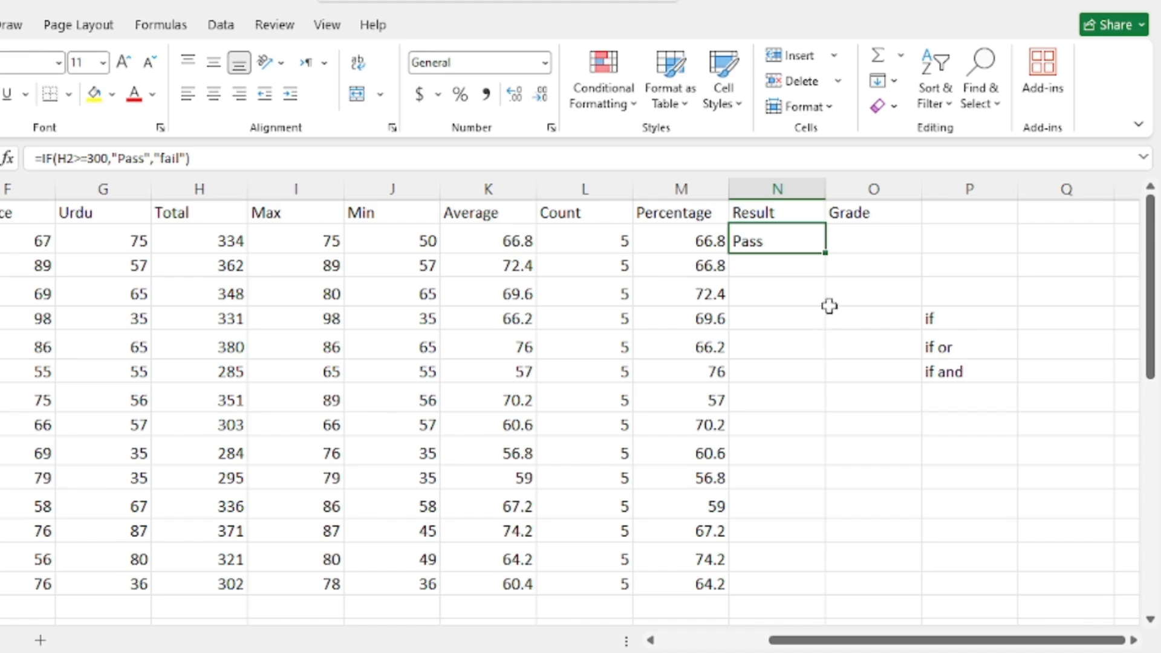
{"action": "double_click", "coordinate": [827, 252]}
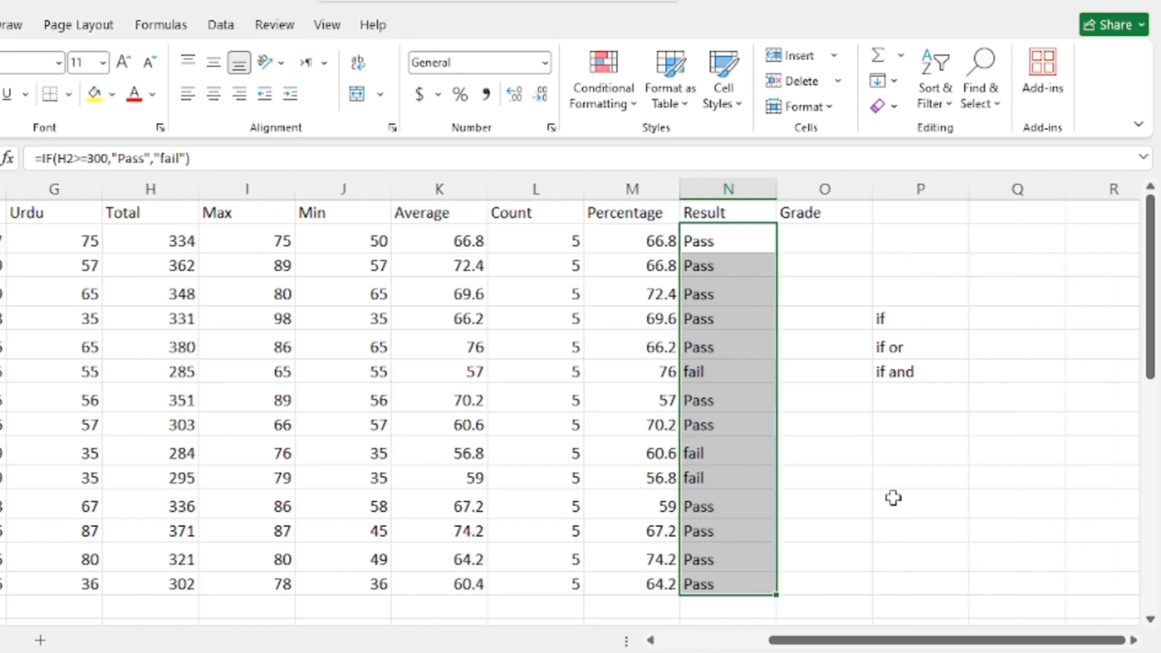
{"action": "scroll", "coordinate": [892, 498], "scroll_direction": "right", "scroll_amount": 2}
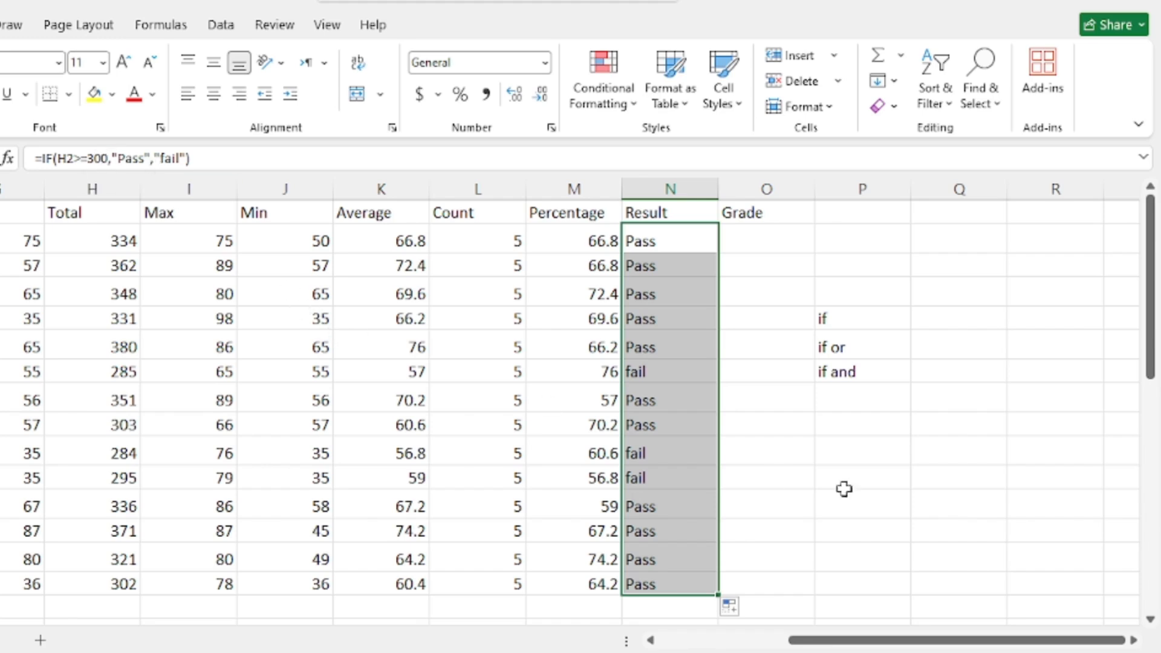
{"action": "left_click", "coordinate": [867, 493]}
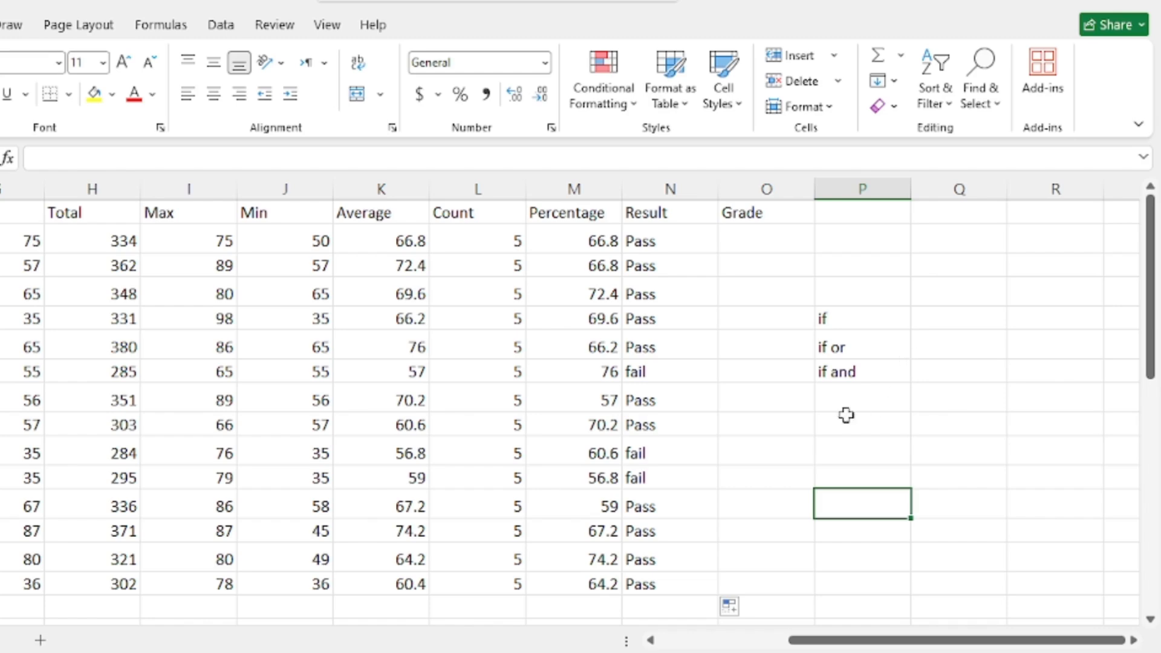
{"action": "scroll", "coordinate": [887, 409], "scroll_direction": "down", "scroll_amount": 6}
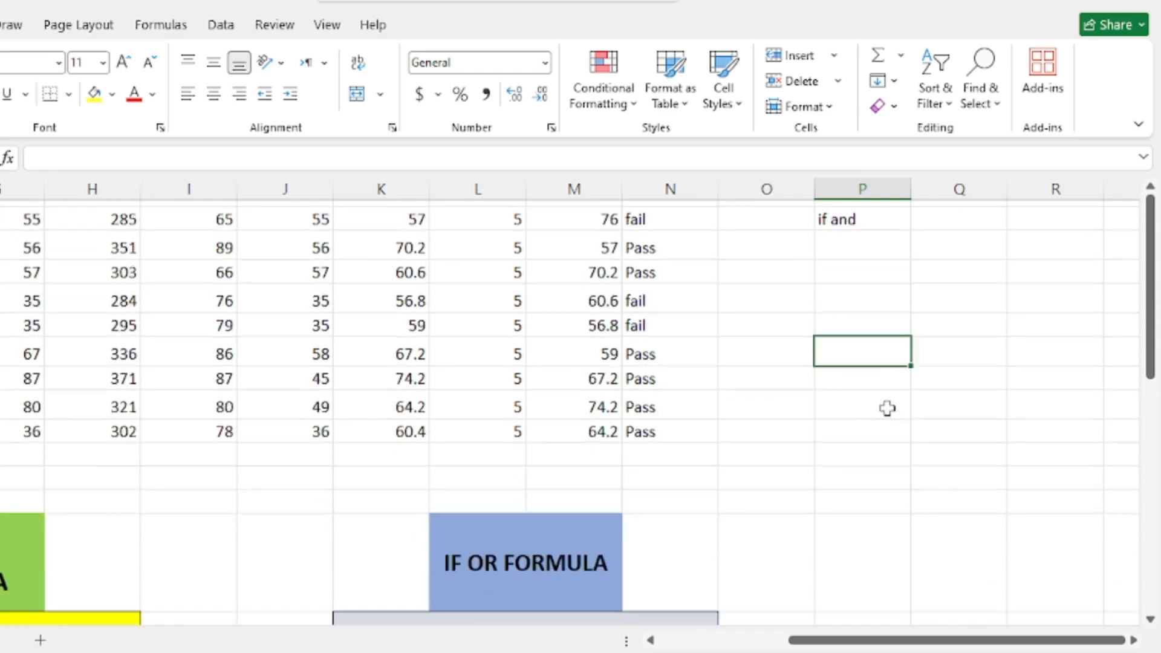
{"action": "scroll", "coordinate": [888, 409], "scroll_direction": "left", "scroll_amount": 3}
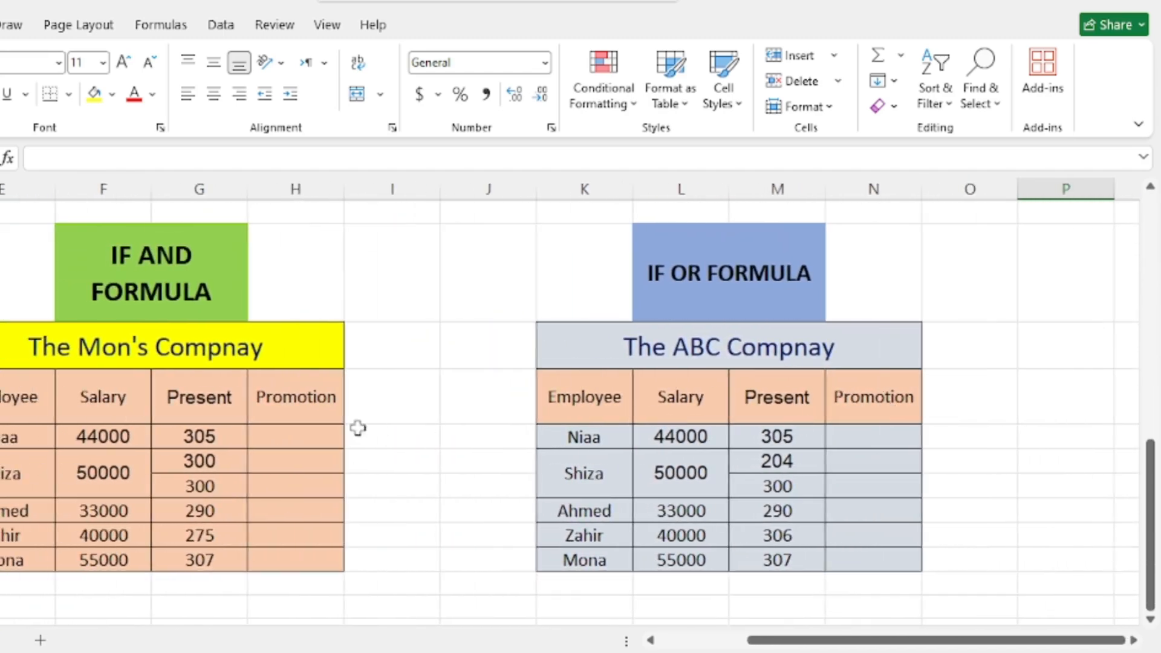
{"action": "left_click", "coordinate": [314, 435]}
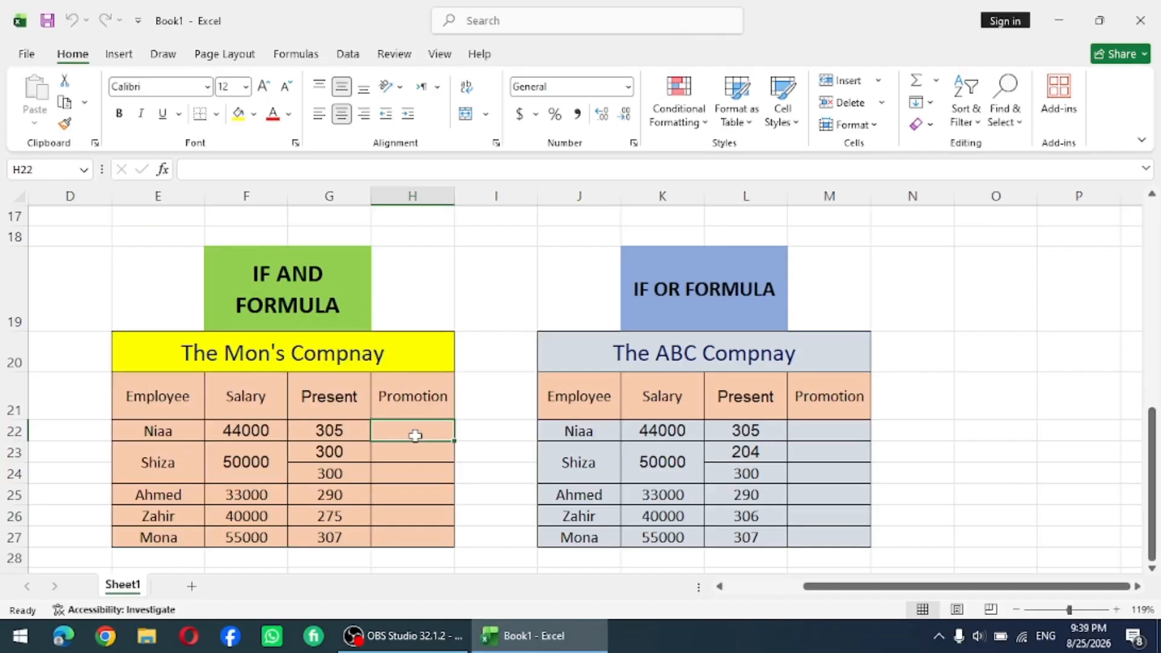
{"action": "type", "text": "=t"}
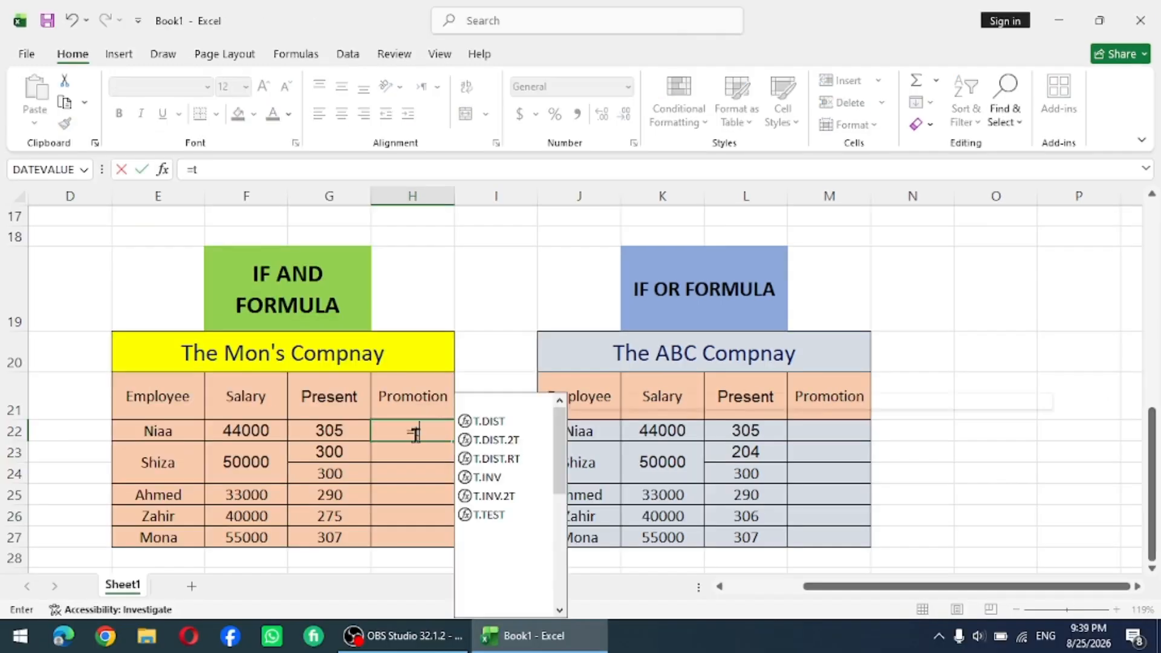
{"action": "key", "text": "Home"}
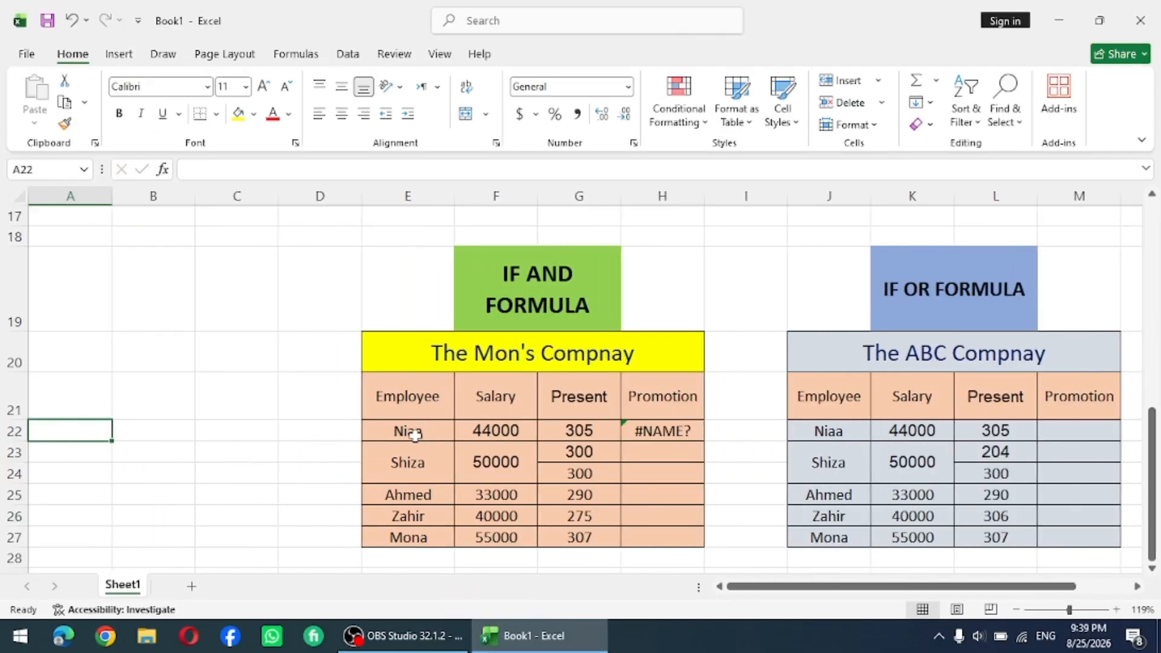
- Start an IF formula with a nested AND function in Promotion cell H22 of the IF AND table, replacing its existing content
{"action": "left_click", "coordinate": [680, 437]}
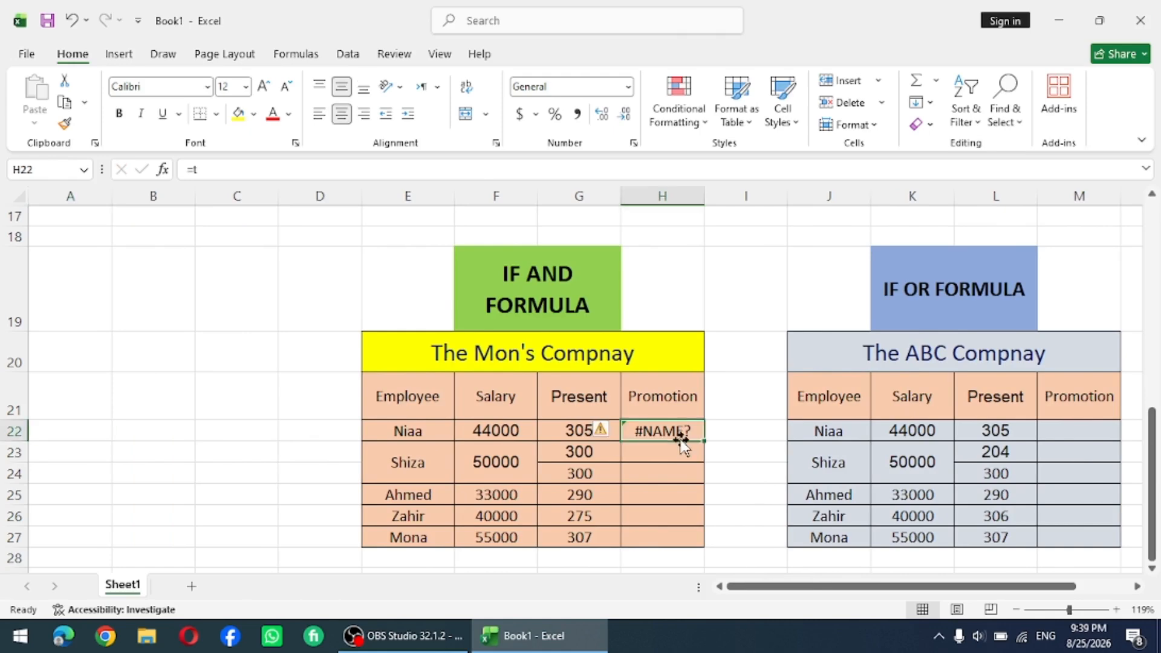
{"action": "type", "text": "="}
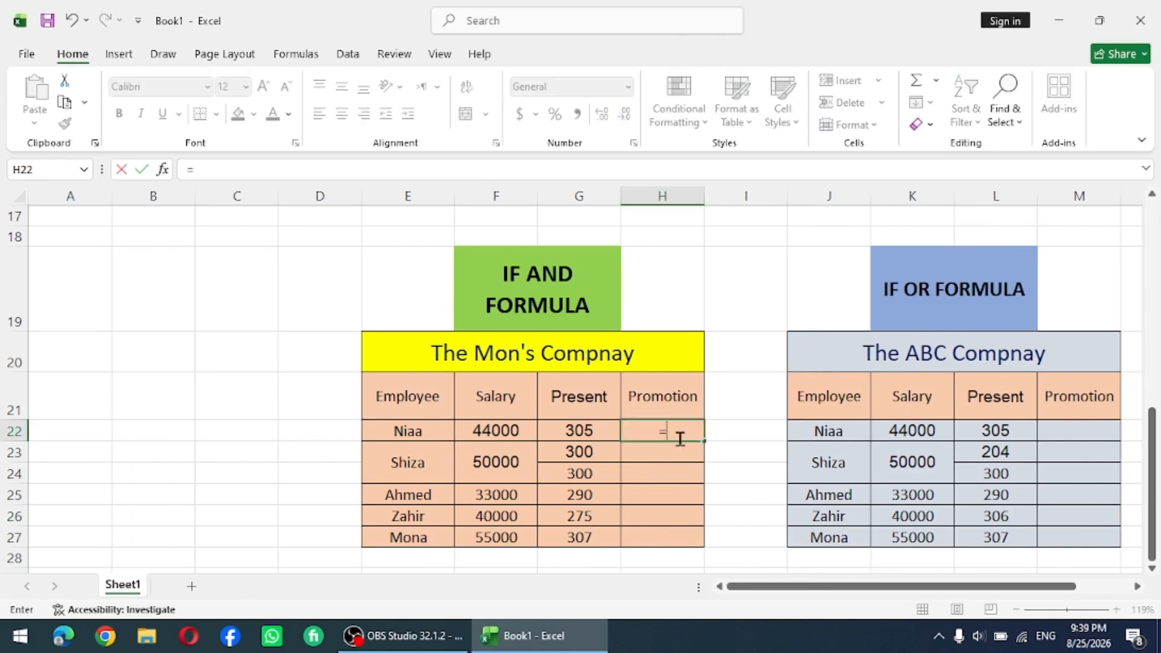
{"action": "type", "text": "ra"}
{"action": "key", "text": "BackSpace"}
{"action": "key", "text": "BackSpace"}
{"action": "type", "text": "if"}
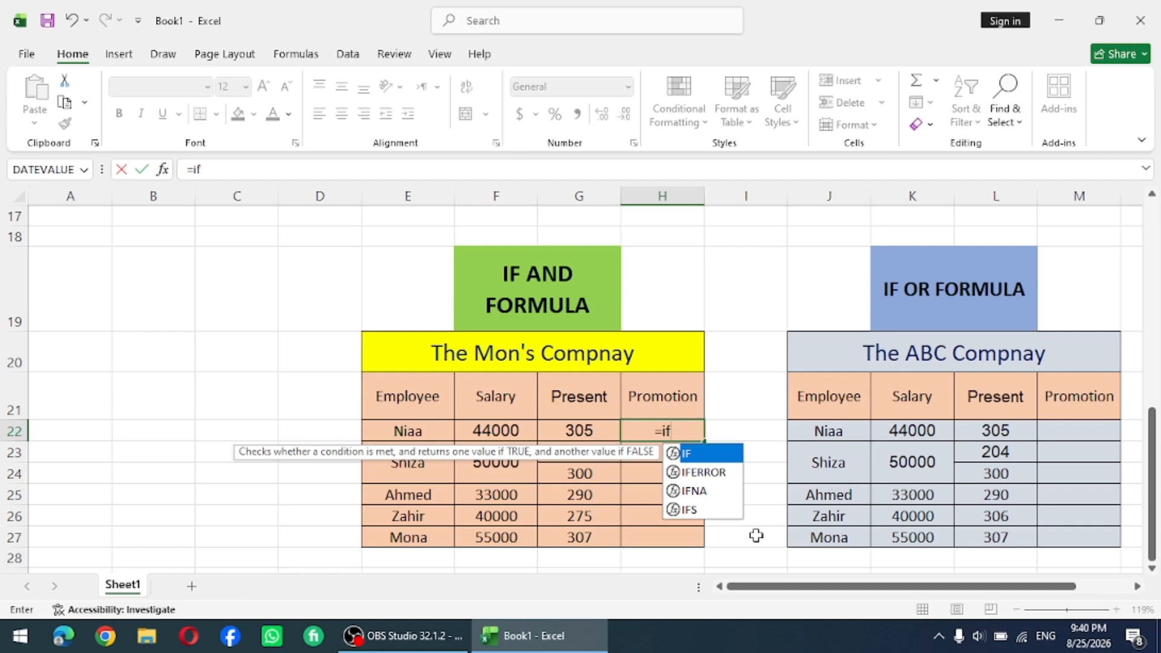
{"action": "type", "text": "("}
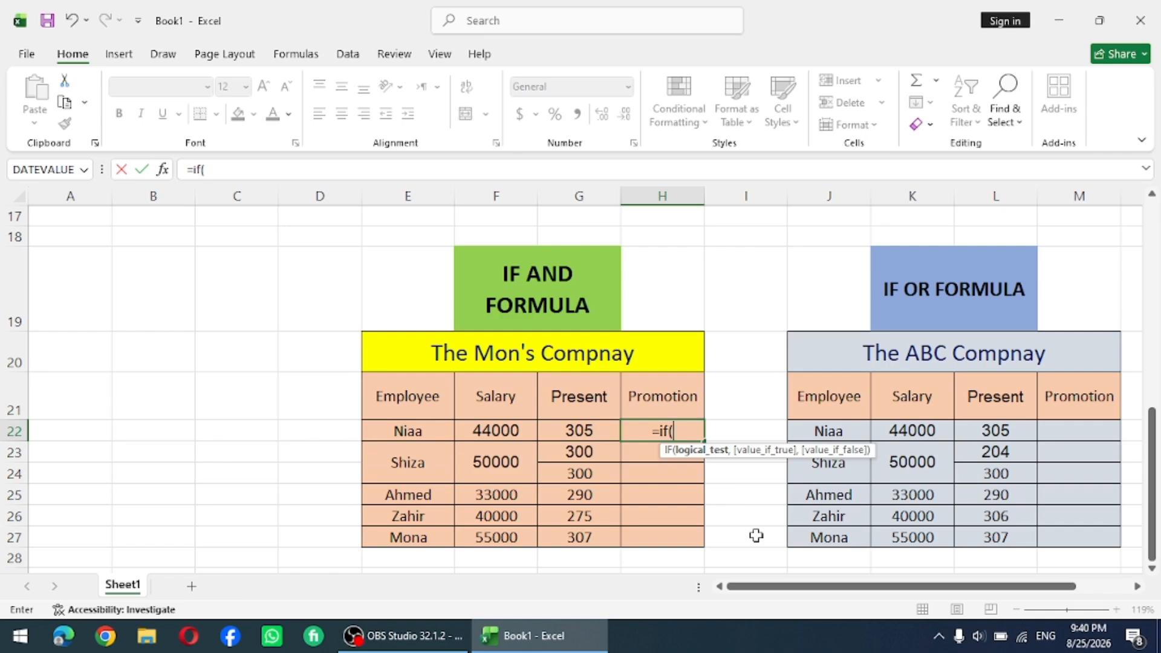
{"action": "type", "text": "and"}
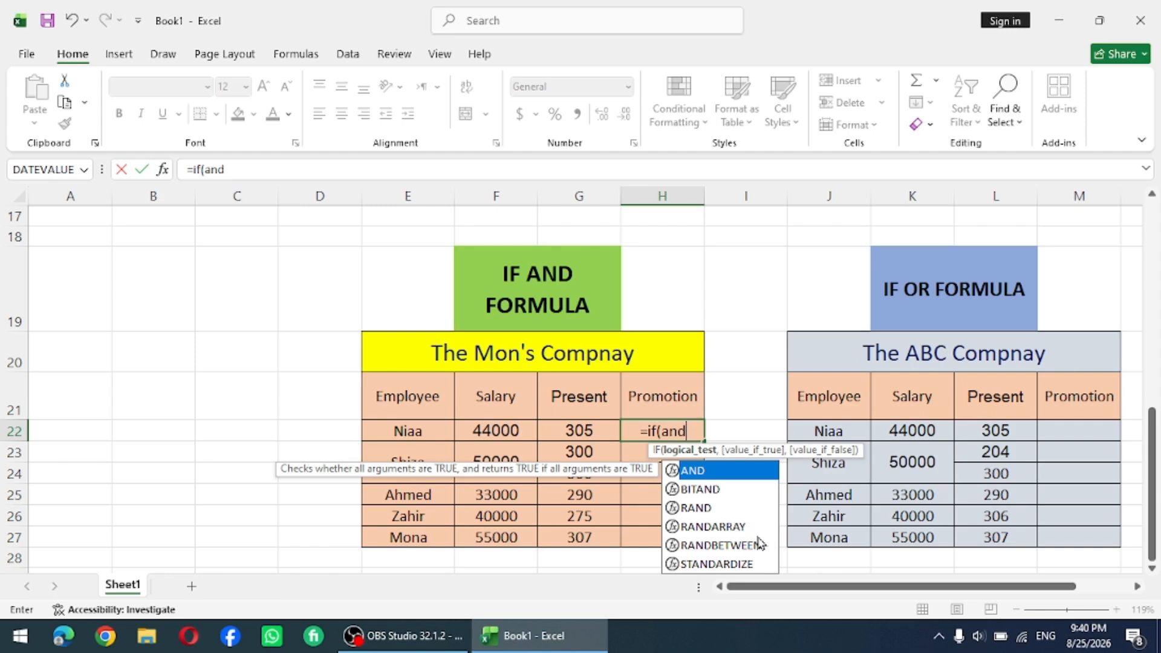
{"action": "type", "text": "("}
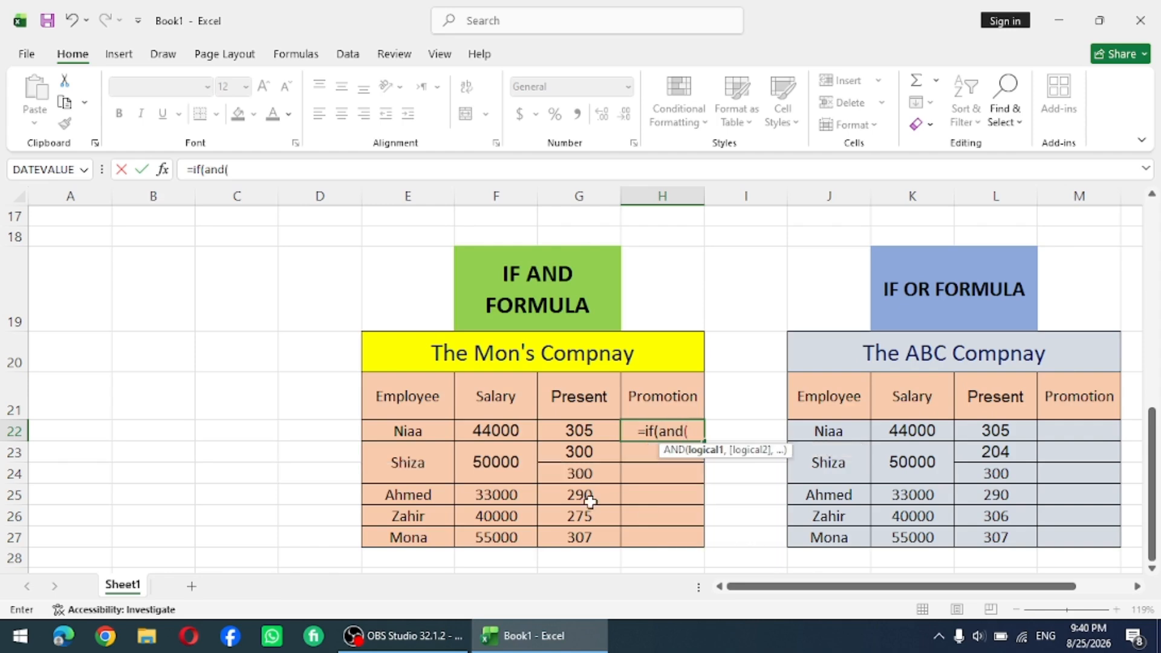
- Give the AND function the conditions G22>=305 and F22>=50000 and close its parenthesis
{"action": "left_click", "coordinate": [584, 433]}
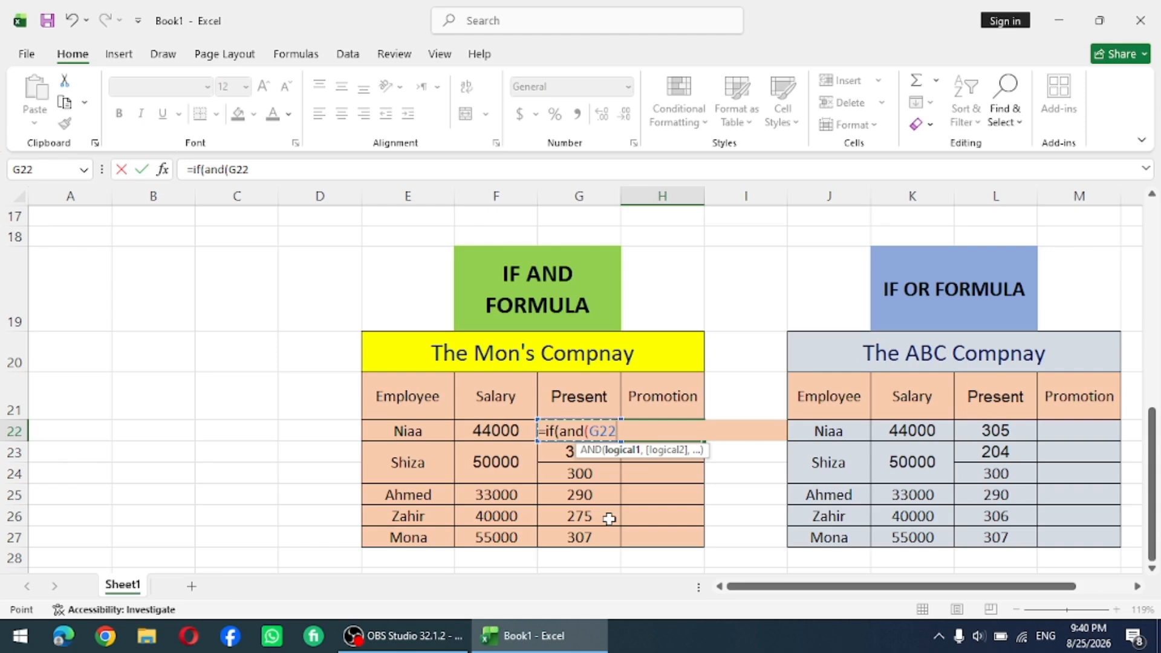
{"action": "type", "text": ">="}
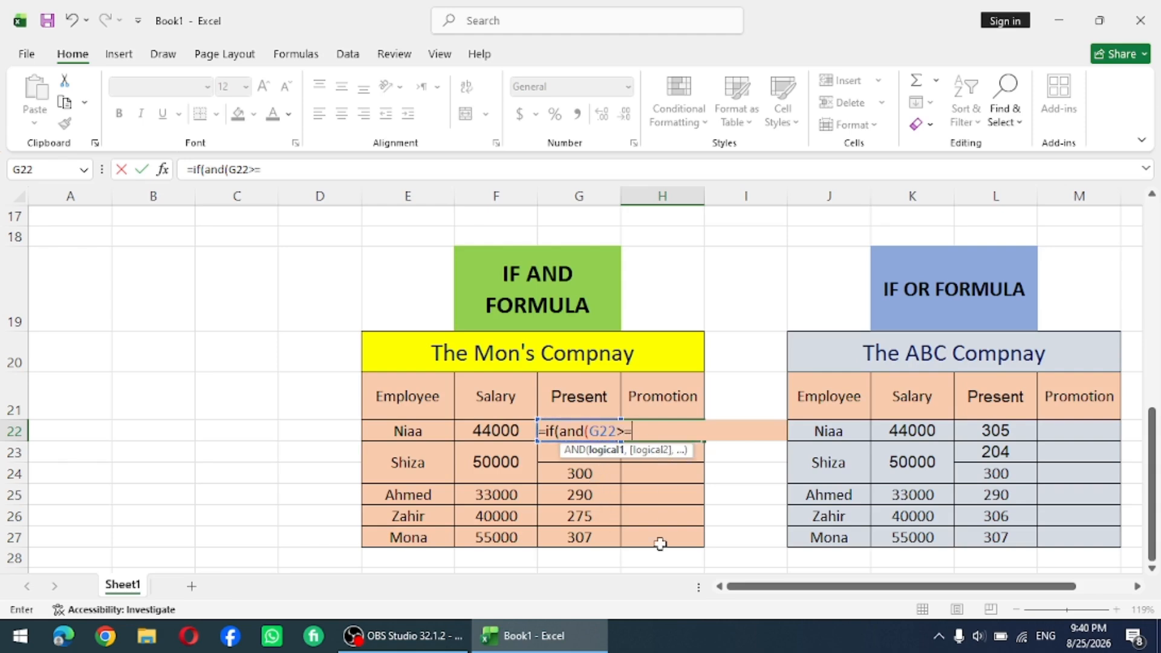
{"action": "type", "text": "305"}
{"action": "type", "text": ","}
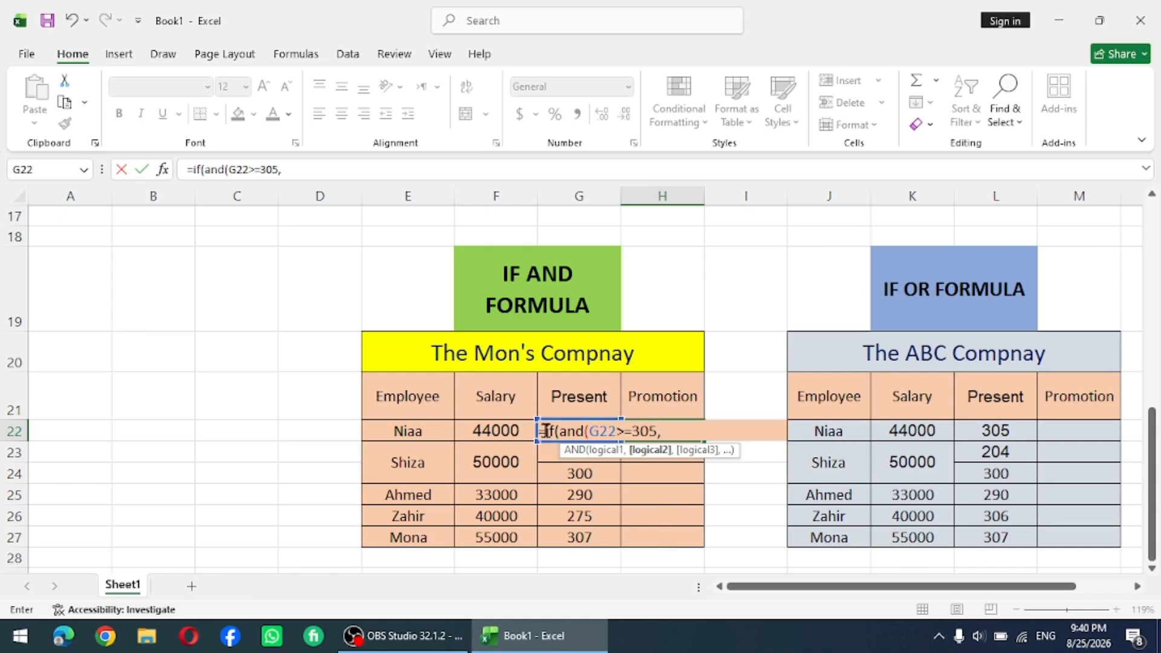
{"action": "left_click", "coordinate": [504, 431]}
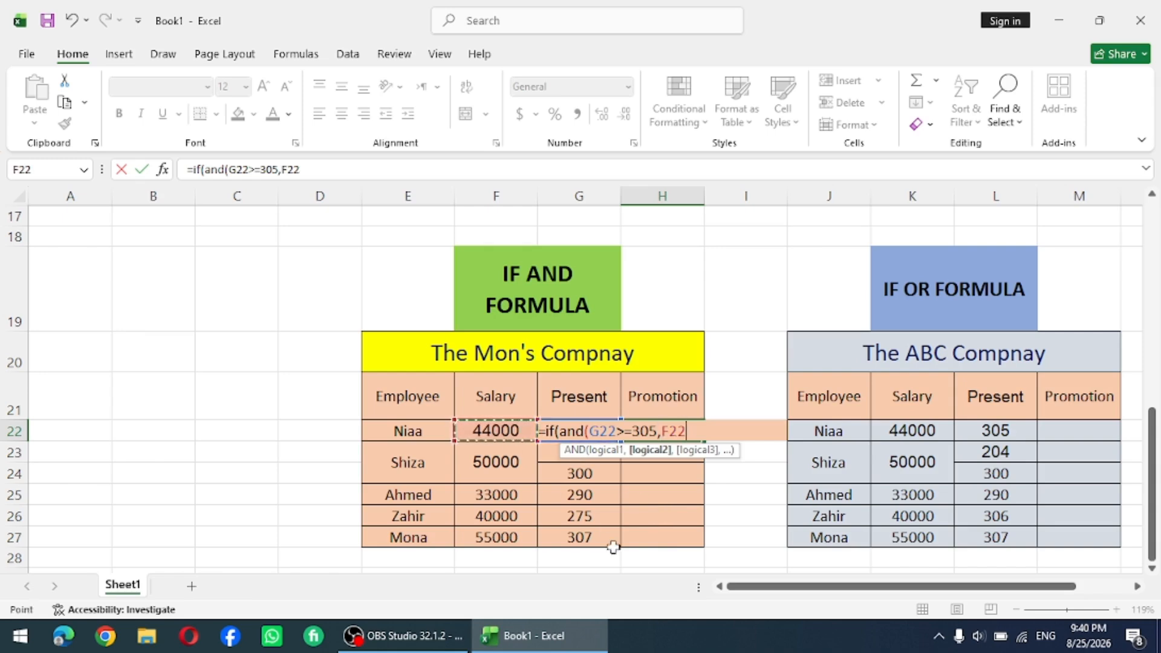
{"action": "type", "text": ">=50000"}
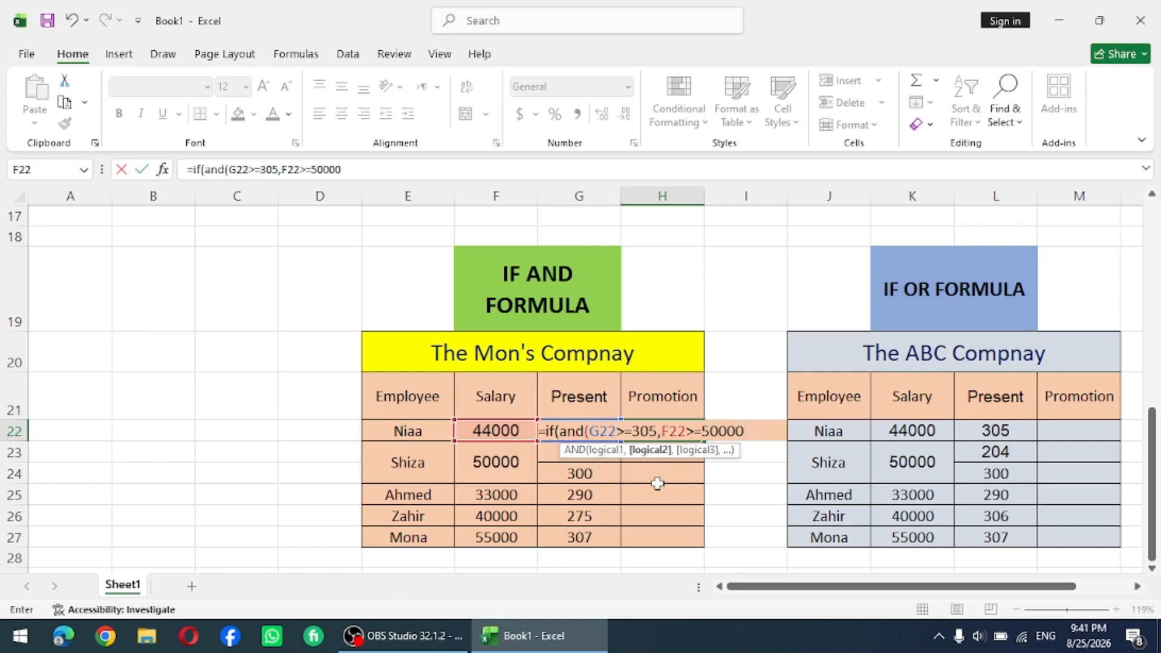
{"action": "type", "text": ","}
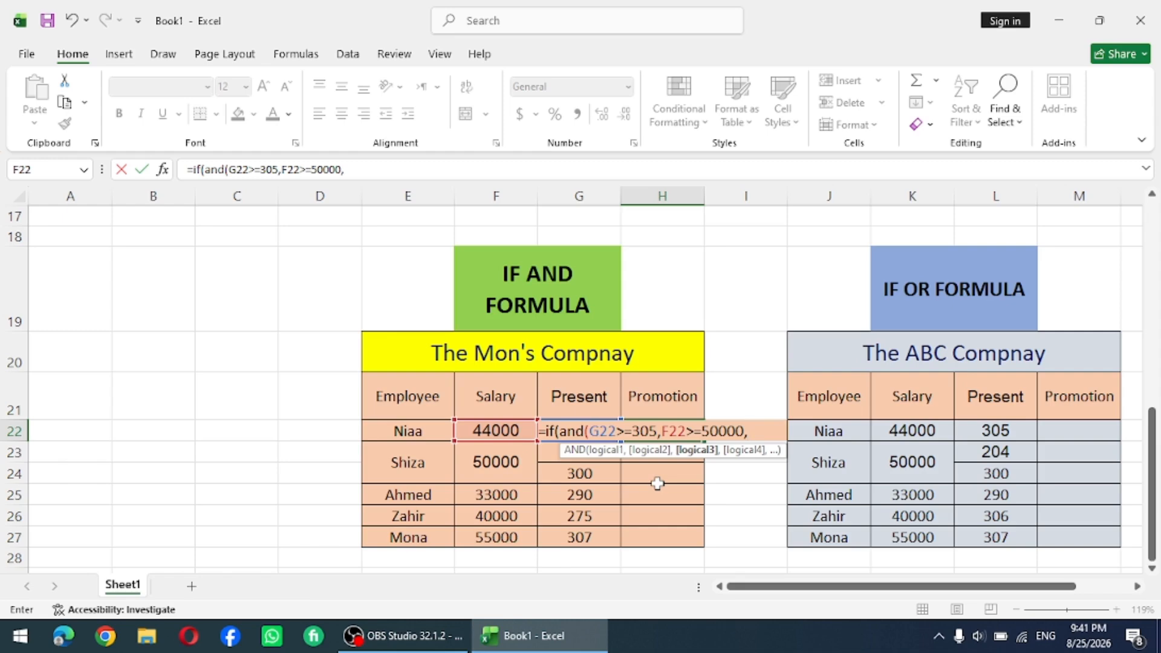
{"action": "key", "text": "BackSpace"}
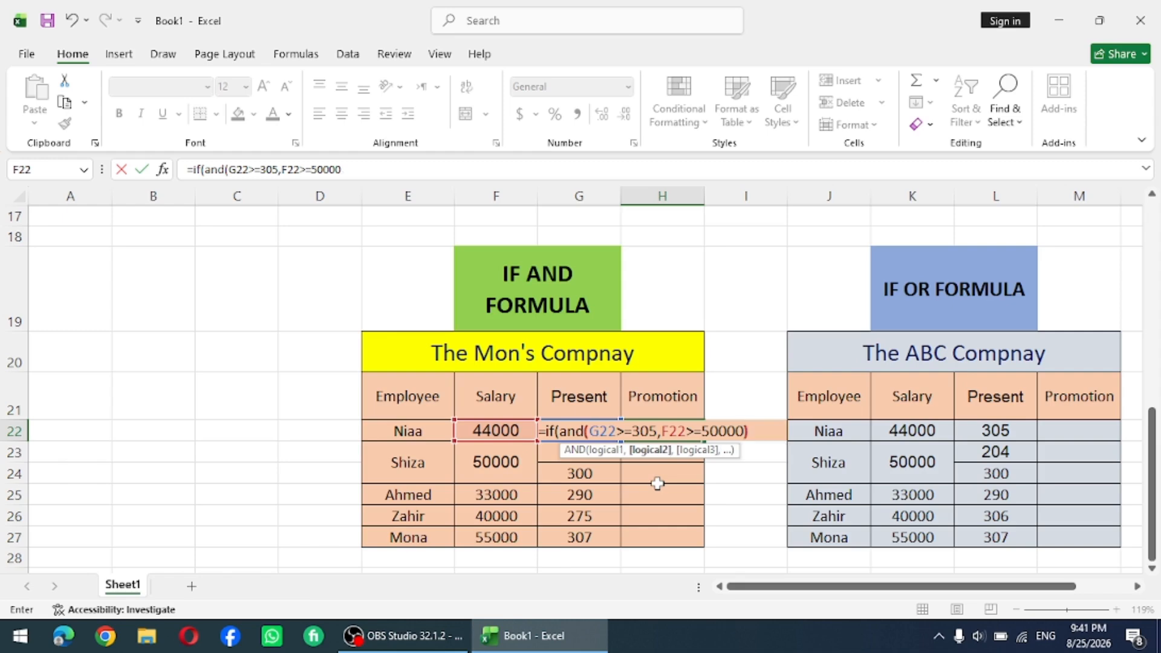
{"action": "type", "text": ")"}
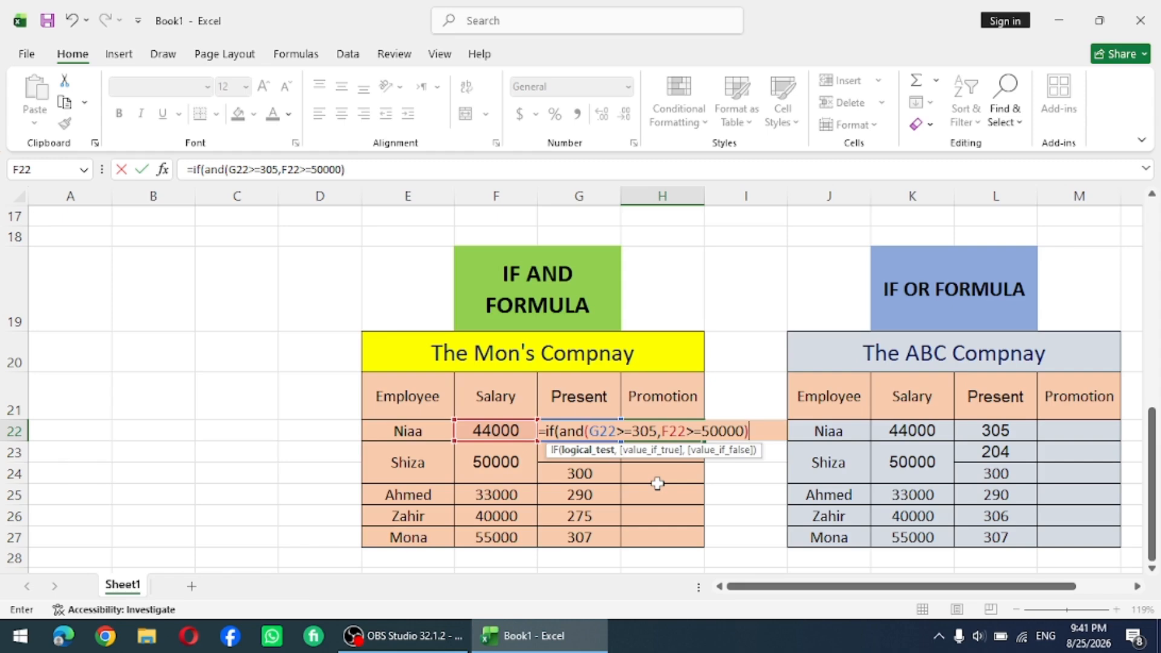
- Complete the H22 formula so it returns "YES" when true and "NO" when false
{"action": "type", "text": ","}
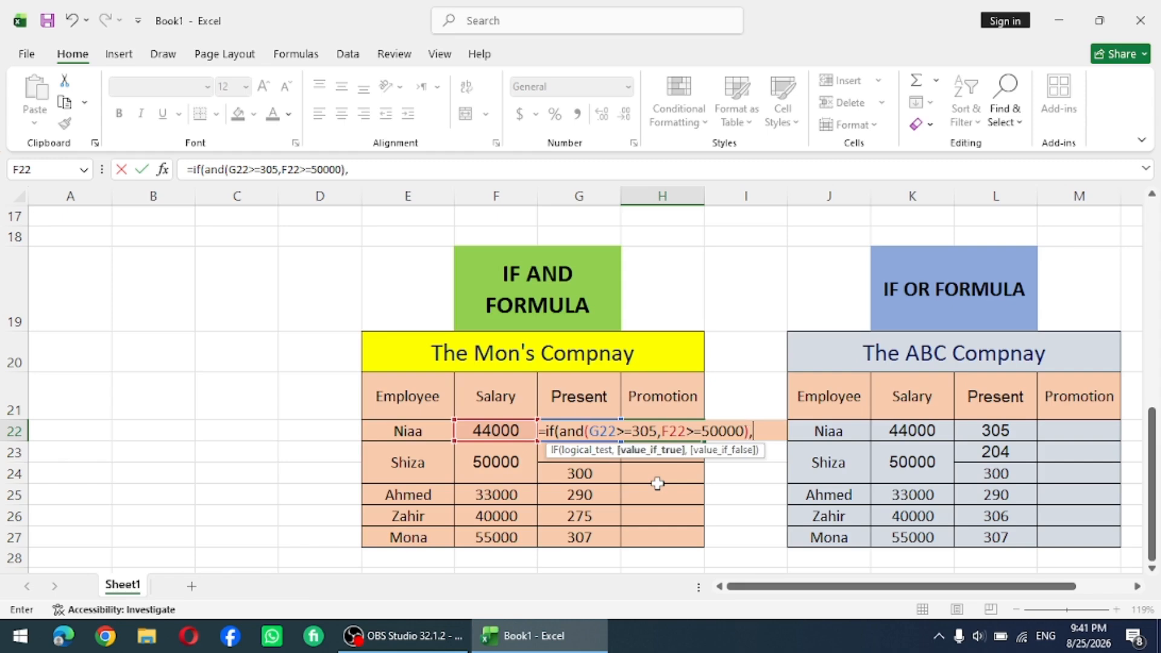
{"action": "type", "text": "\"YES\""}
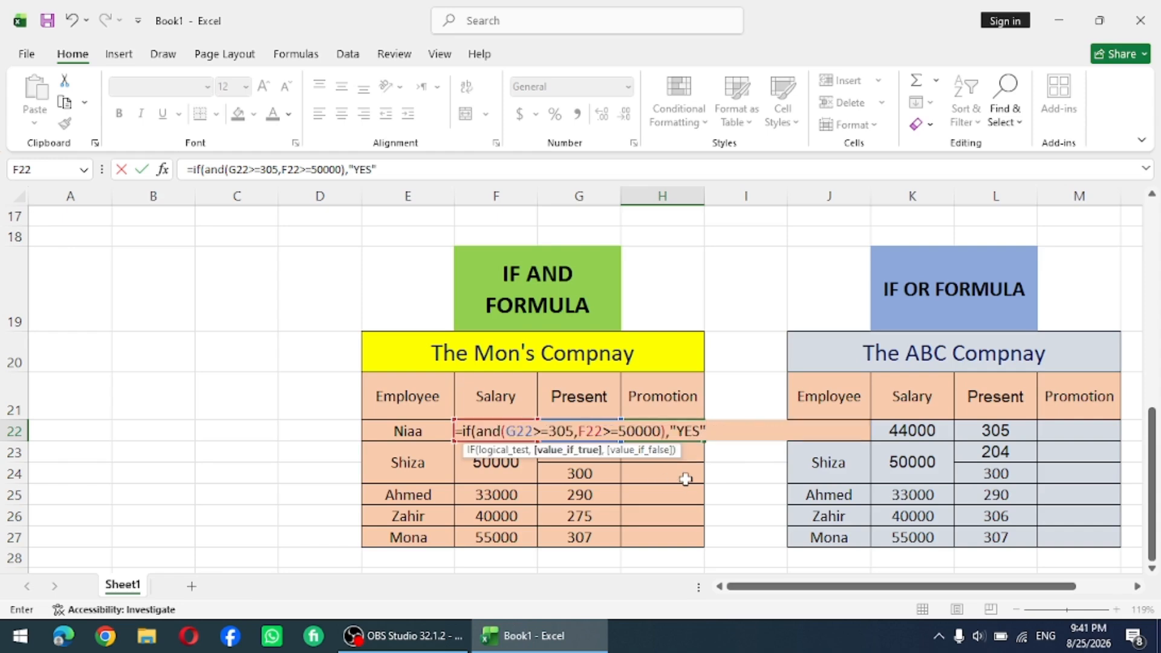
{"action": "type", "text": ","}
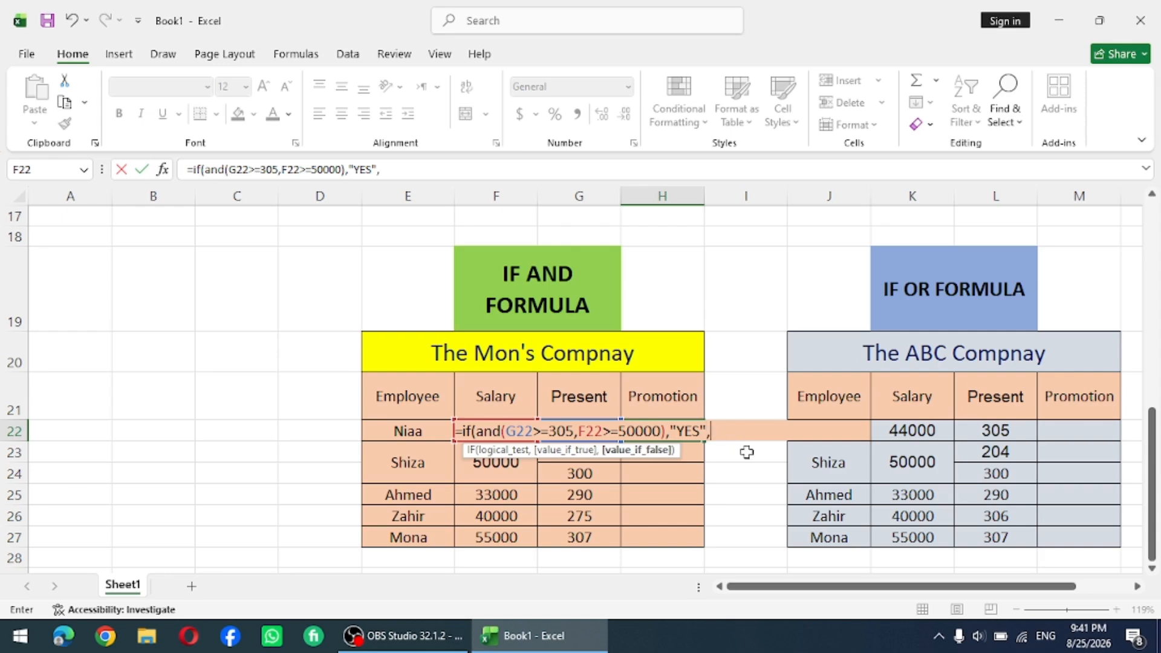
{"action": "type", "text": "\"NO\")"}
{"action": "key", "text": "Return"}
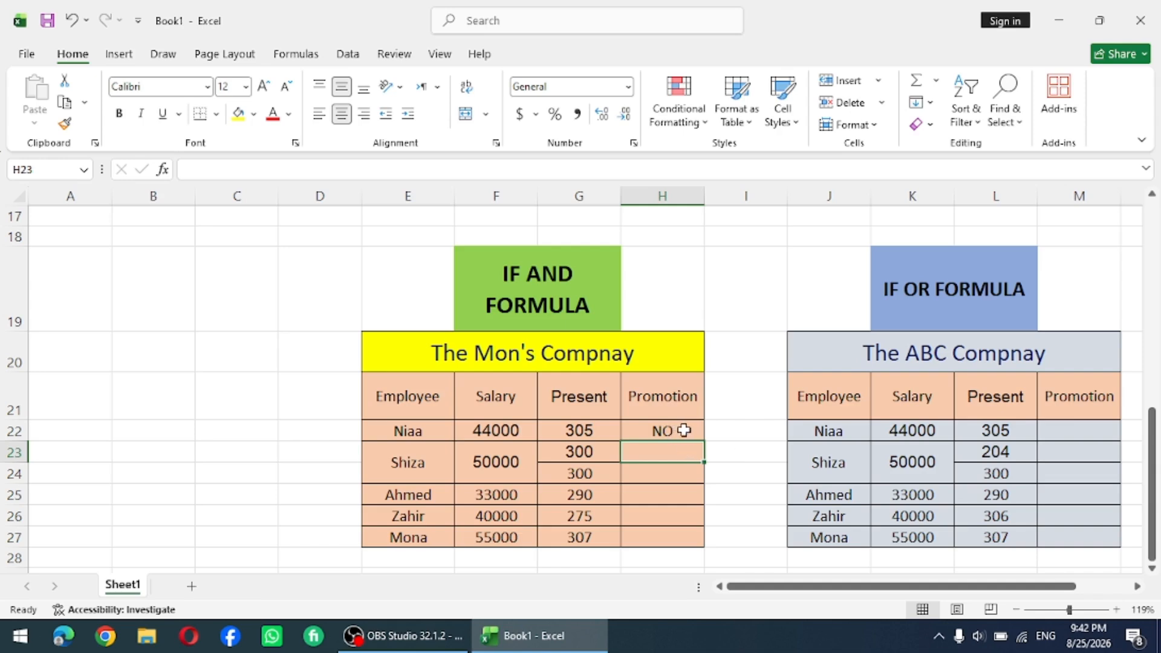
- Fill the H22 promotion formula down the Promotion column to the last employee row
{"action": "left_click", "coordinate": [772, 459]}
{"action": "left_click", "coordinate": [677, 430]}
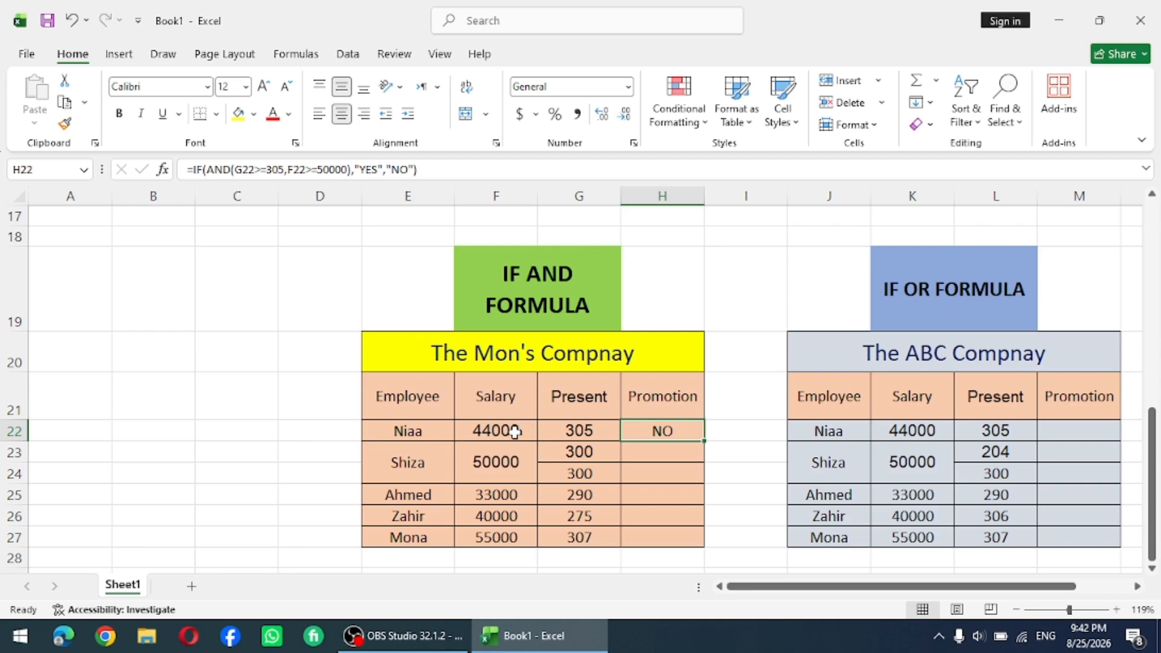
{"action": "double_click", "coordinate": [707, 441]}
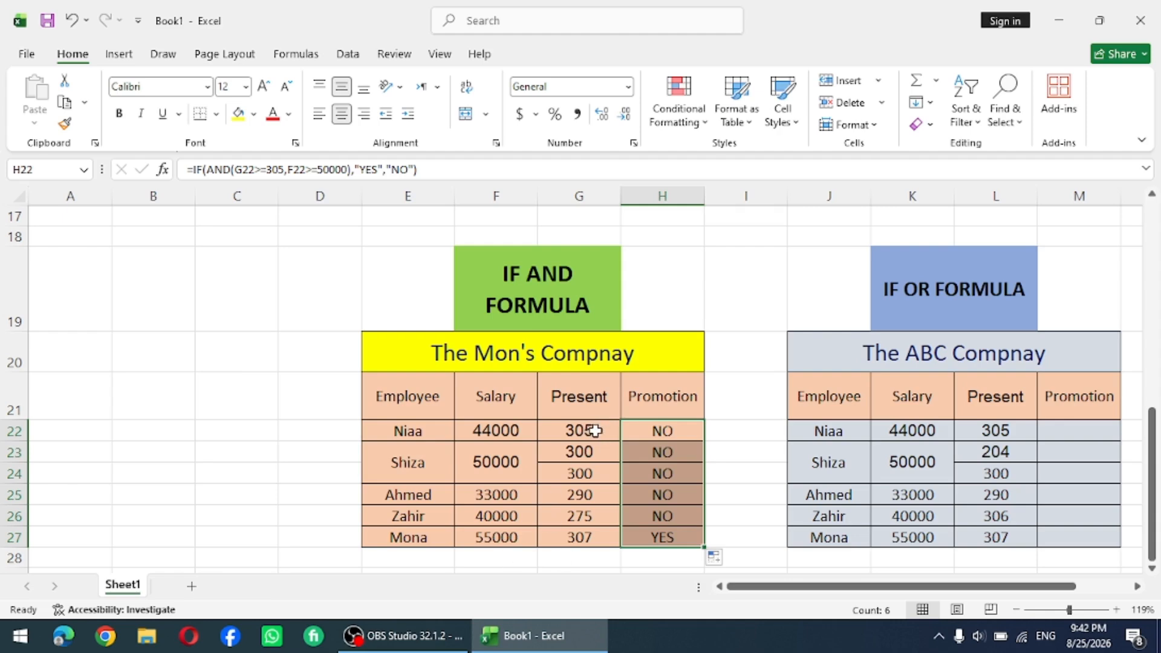
- Set the first employee's salary in F22 of the IF AND table to 50000
{"action": "left_click", "coordinate": [513, 429]}
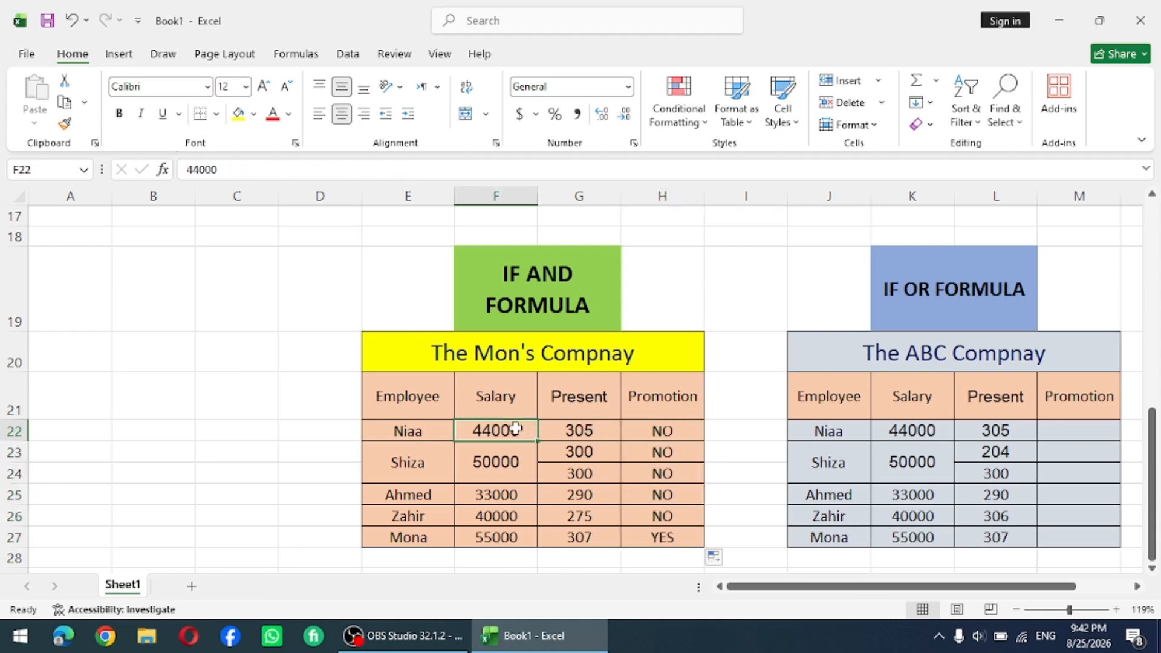
{"action": "double_click", "coordinate": [485, 429]}
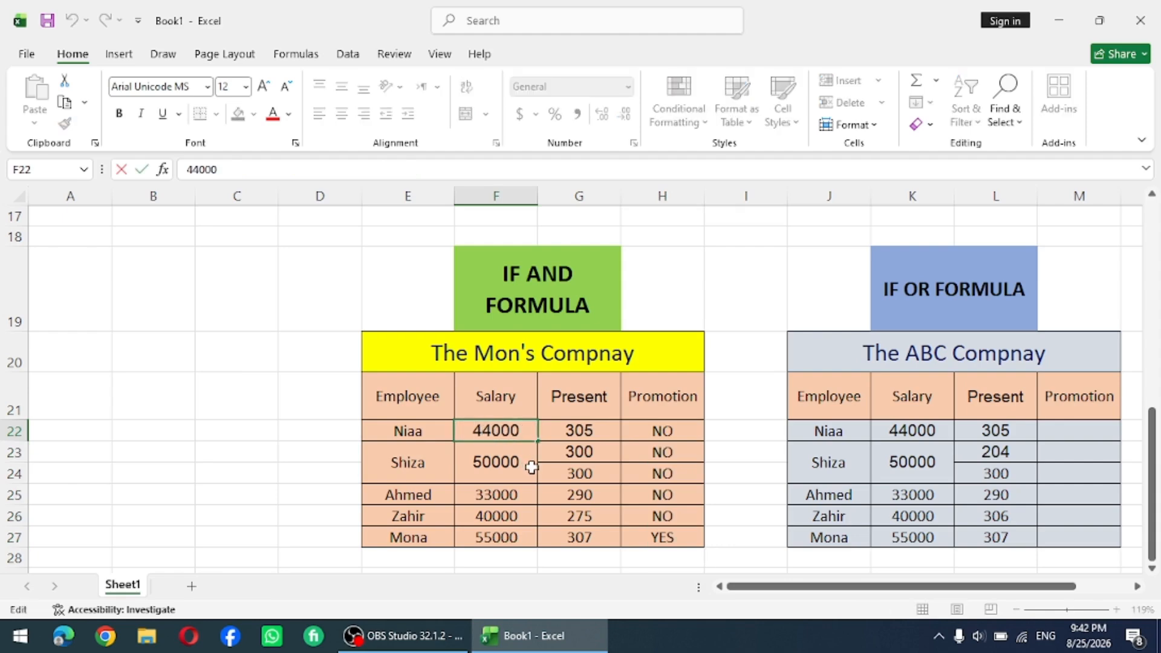
{"action": "key", "text": "BackSpace"}
{"action": "type", "text": "5"}
{"action": "key", "text": "Right"}
{"action": "key", "text": "BackSpace"}
{"action": "type", "text": "0"}
{"action": "key", "text": "Return"}
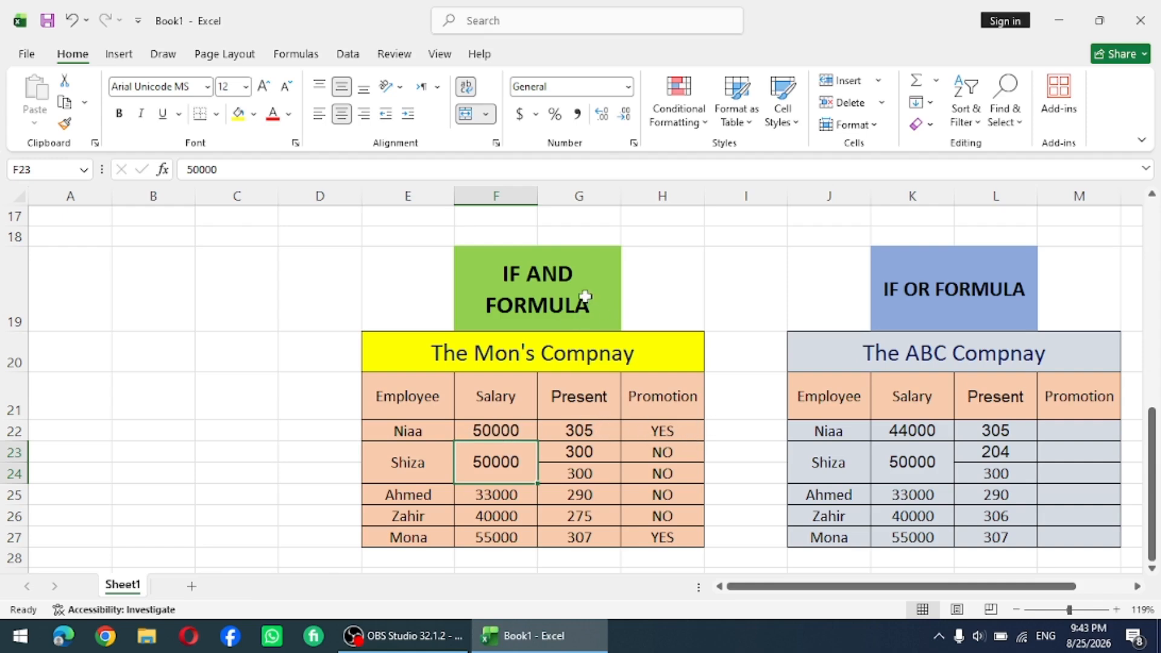
- Start an IF formula with a nested OR function in Promotion cell M22 of the IF OR table
{"action": "scroll", "coordinate": [605, 330], "scroll_direction": "right", "scroll_amount": 4}
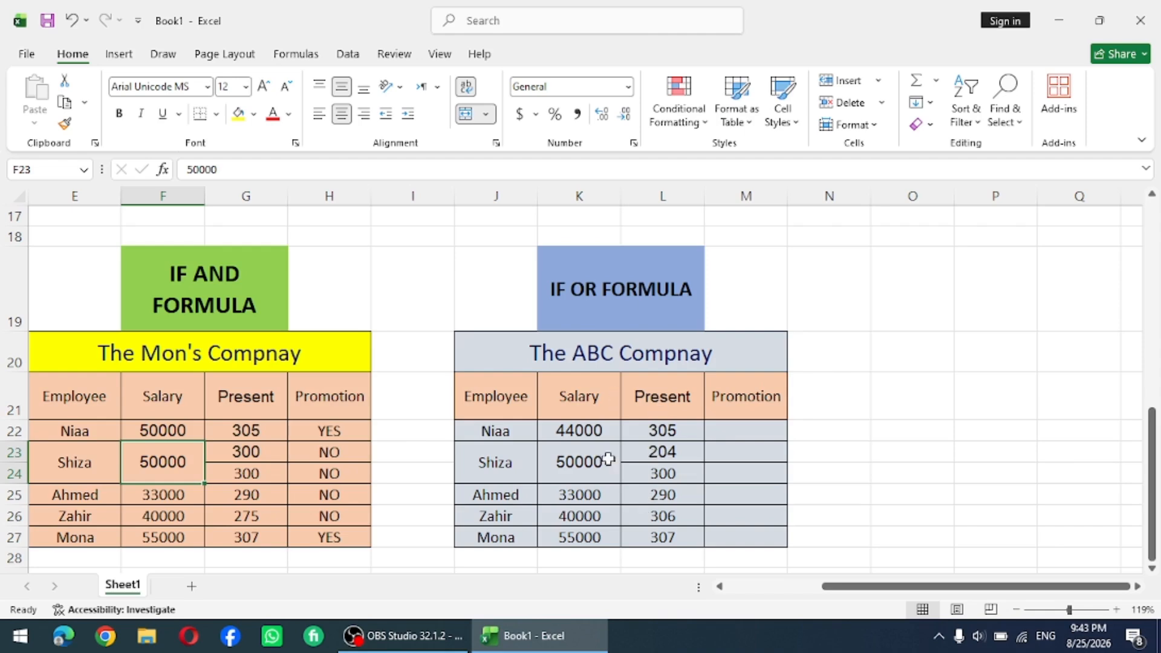
{"action": "left_click", "coordinate": [750, 428]}
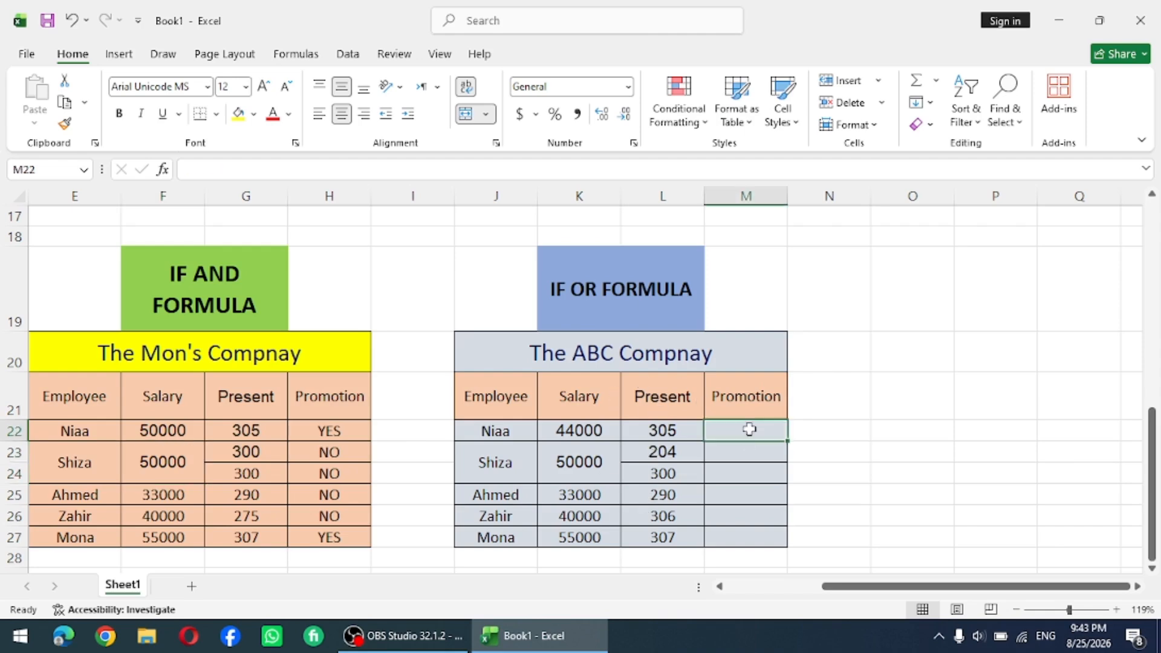
{"action": "type", "text": "=IF"}
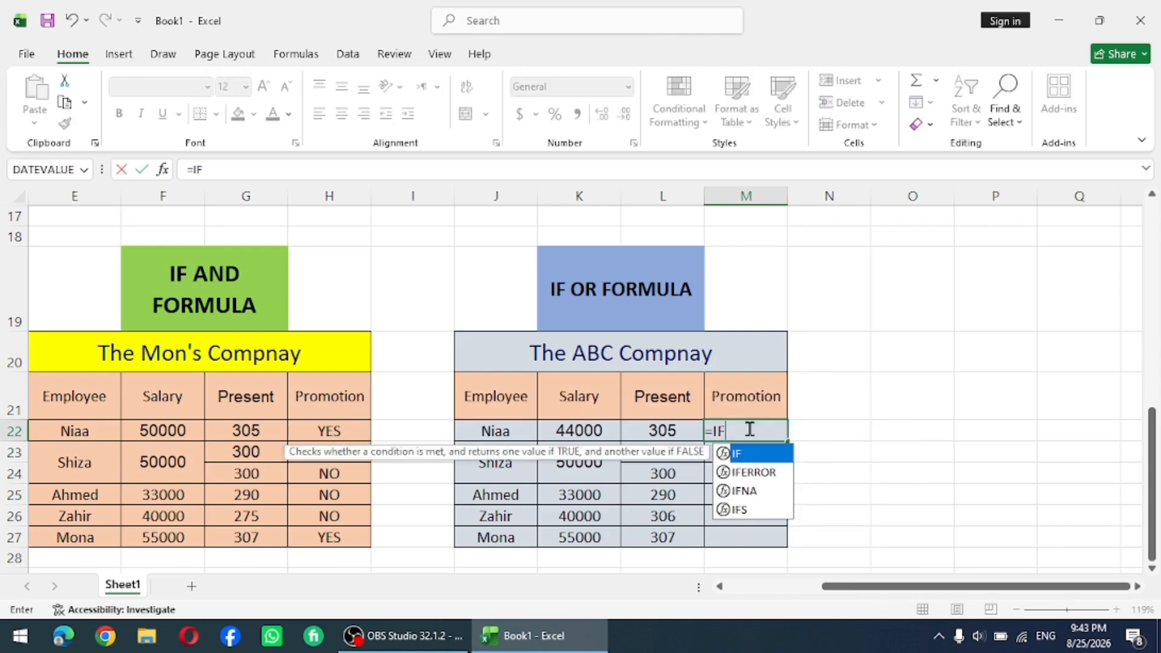
{"action": "type", "text": "(O"}
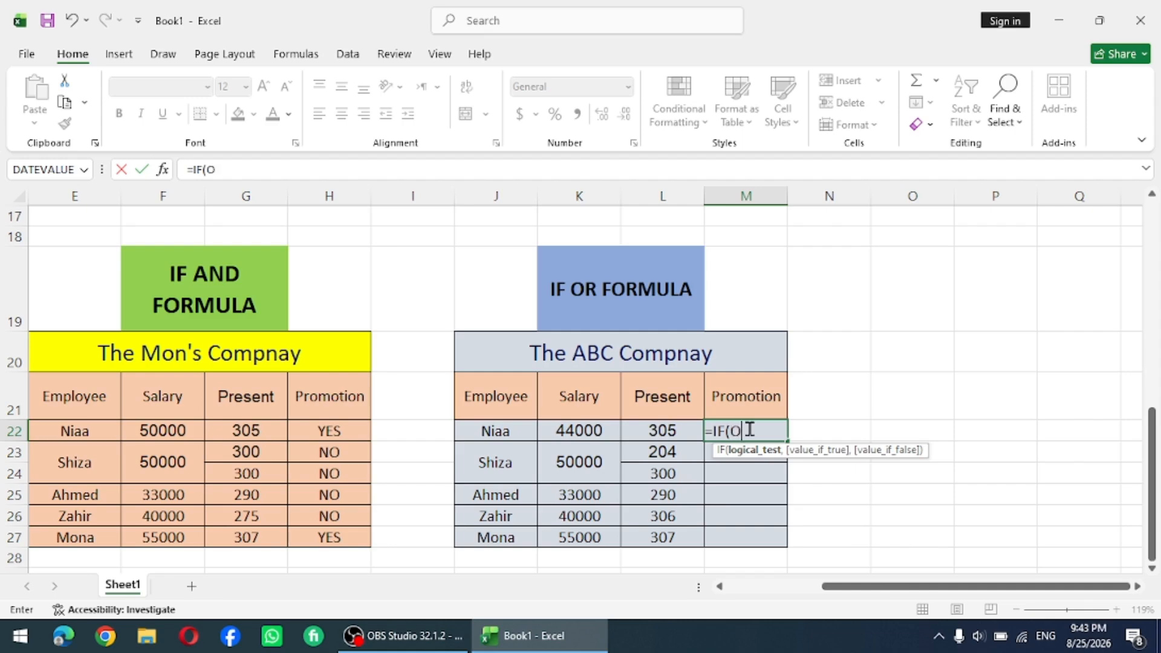
{"action": "type", "text": "R("}
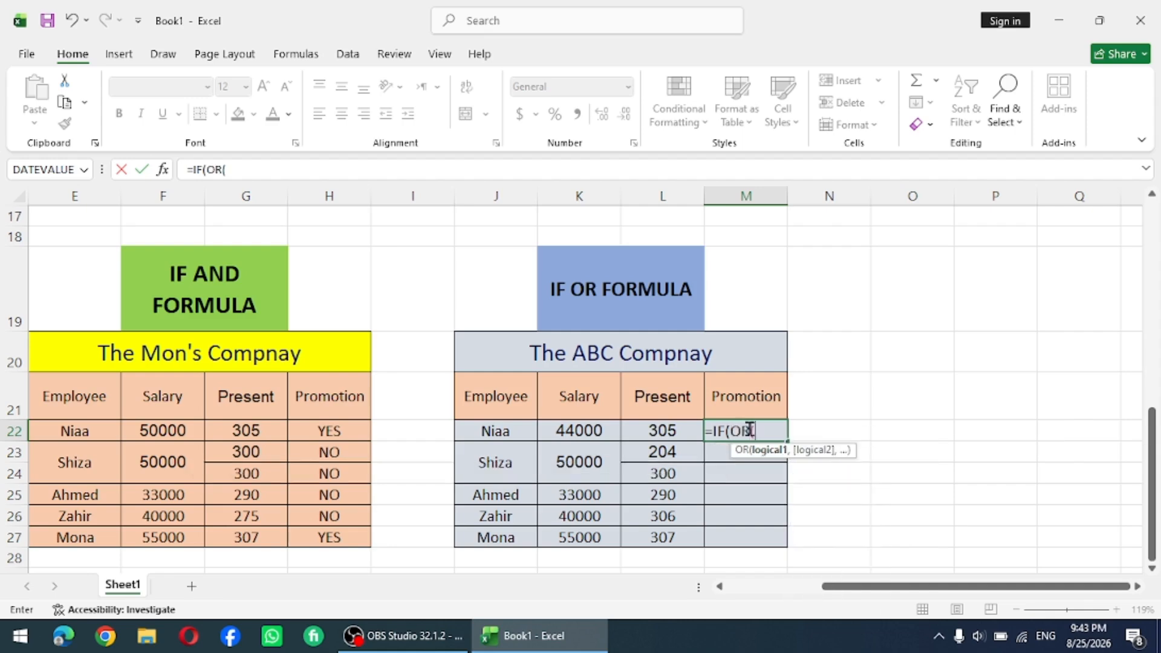
- Add the conditions L22>=305 and K22>=50000 to the OR function in the M22 formula
{"action": "left_click", "coordinate": [670, 435]}
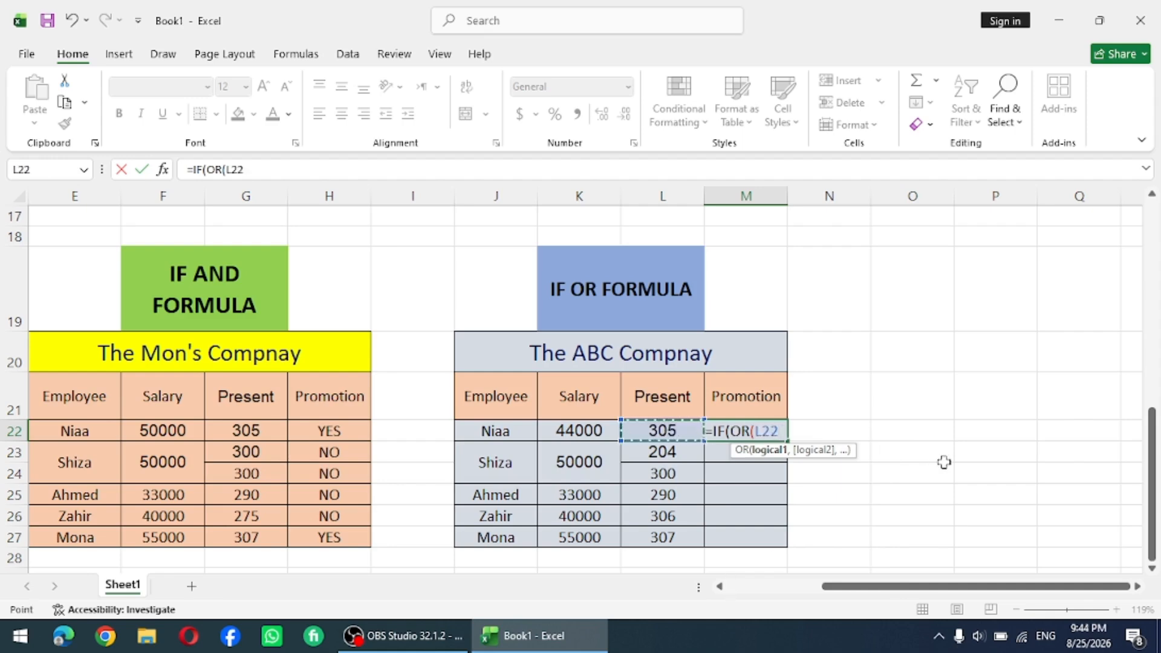
{"action": "type", "text": ">="}
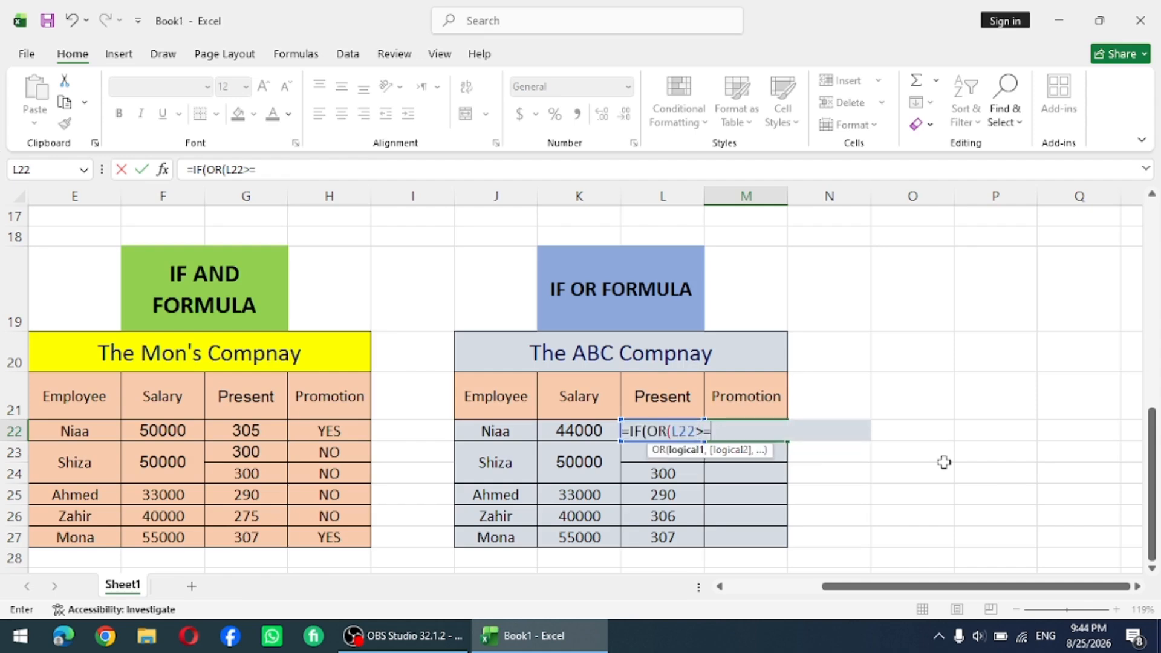
{"action": "type", "text": "305"}
{"action": "type", "text": ","}
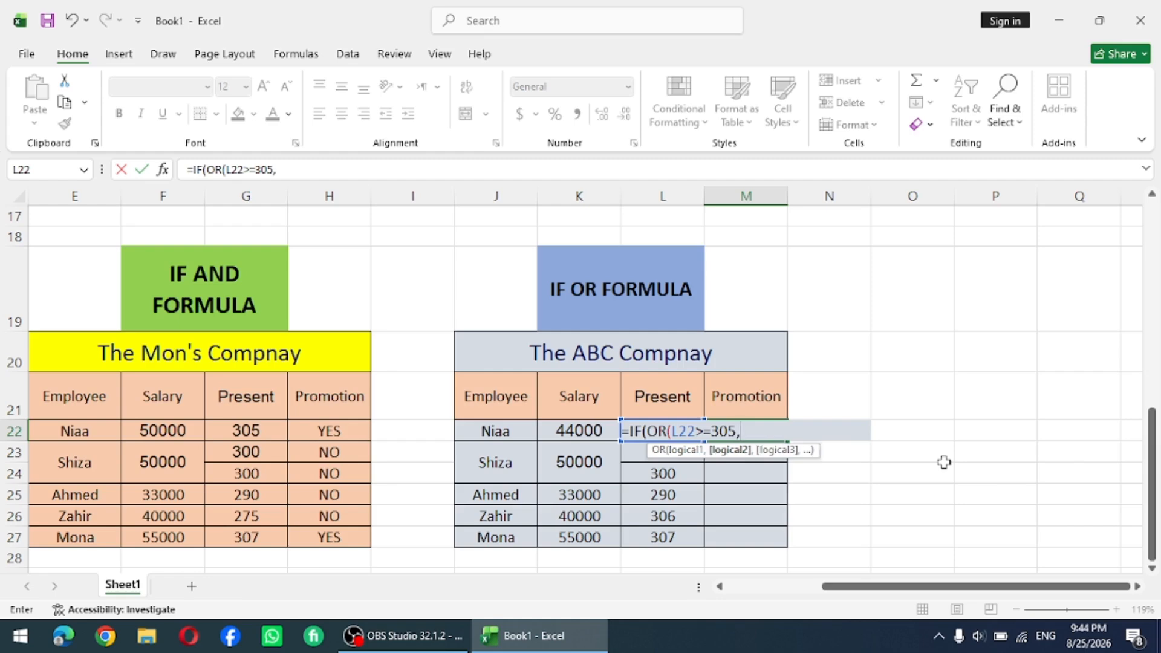
{"action": "left_click", "coordinate": [595, 431]}
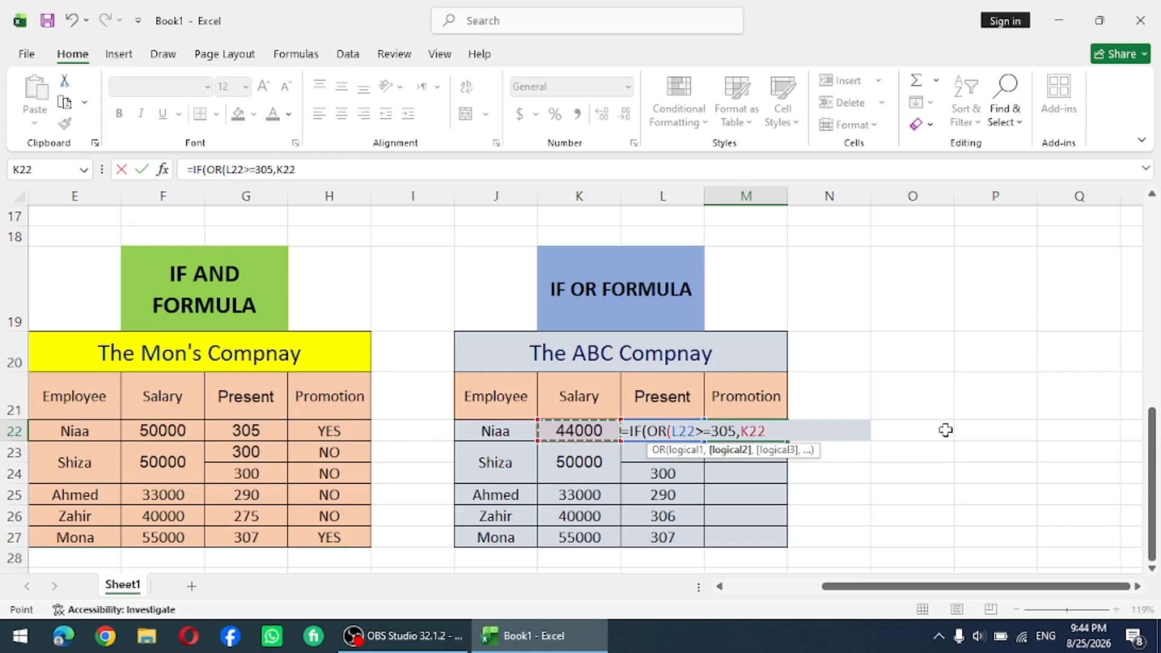
{"action": "type", "text": ">="}
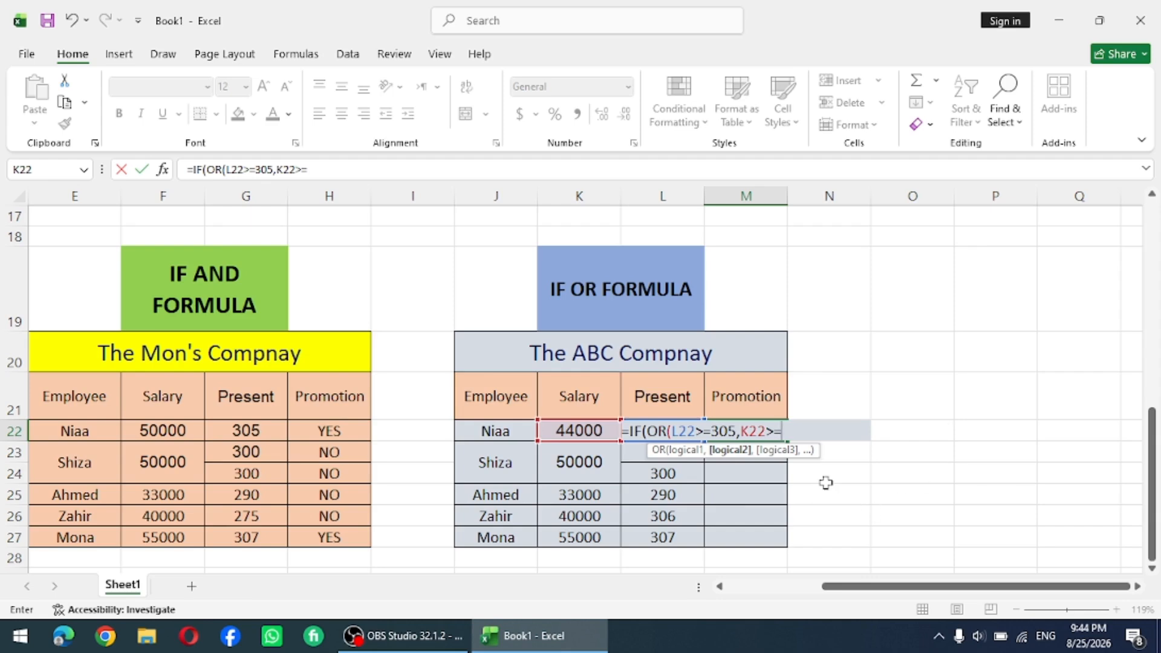
{"action": "type", "text": "50000"}
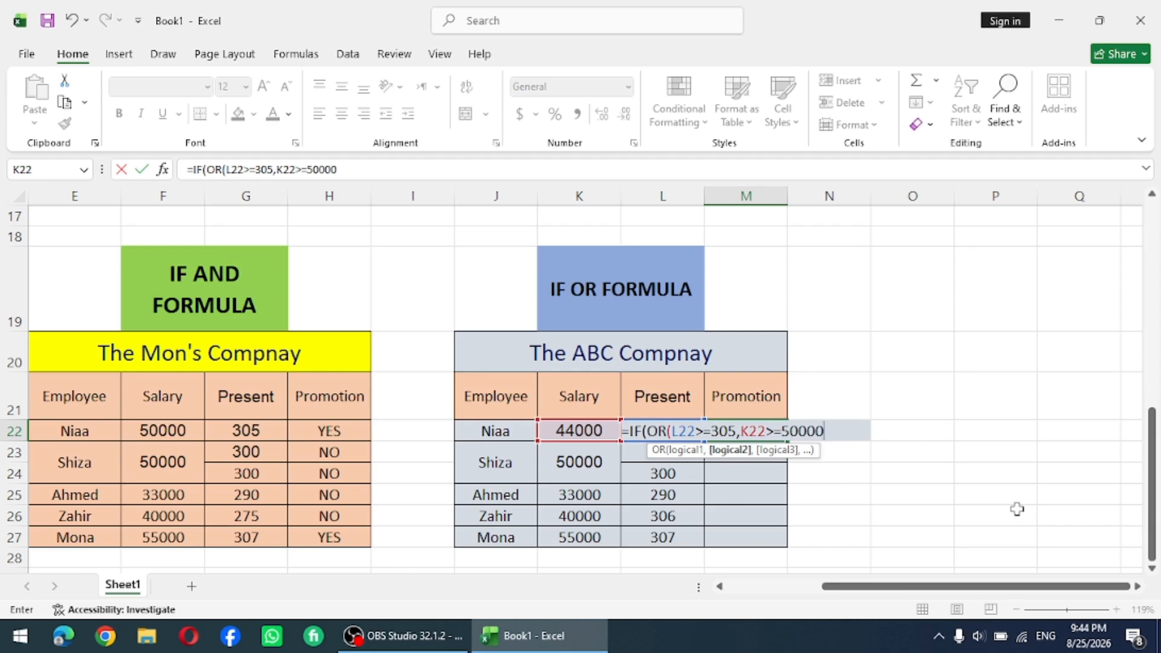
- Add "YES" and "NO" as the result values of the M22 formula and try to enter it
{"action": "type", "text": ","}
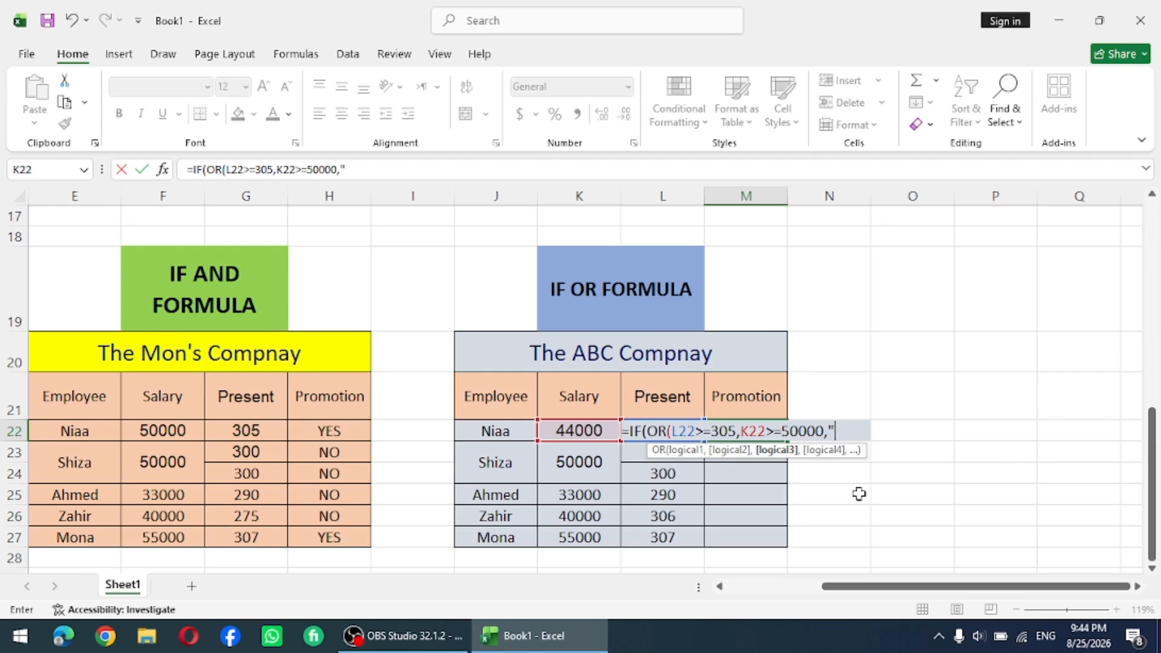
{"action": "type", "text": "ES\","}
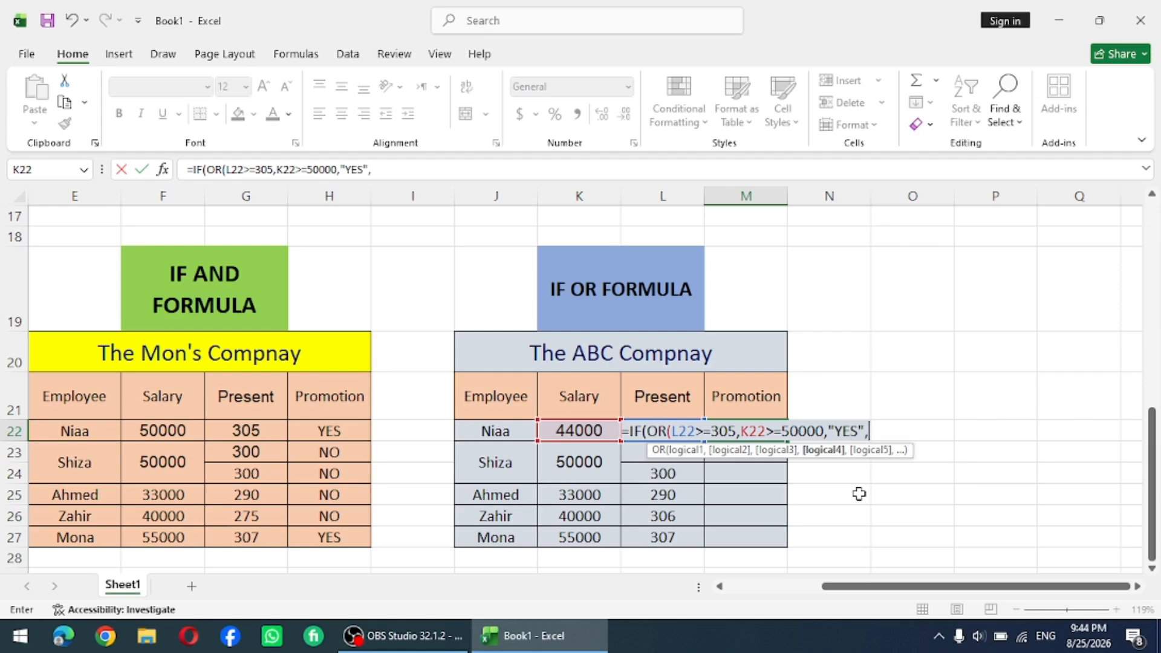
{"action": "type", "text": "\""}
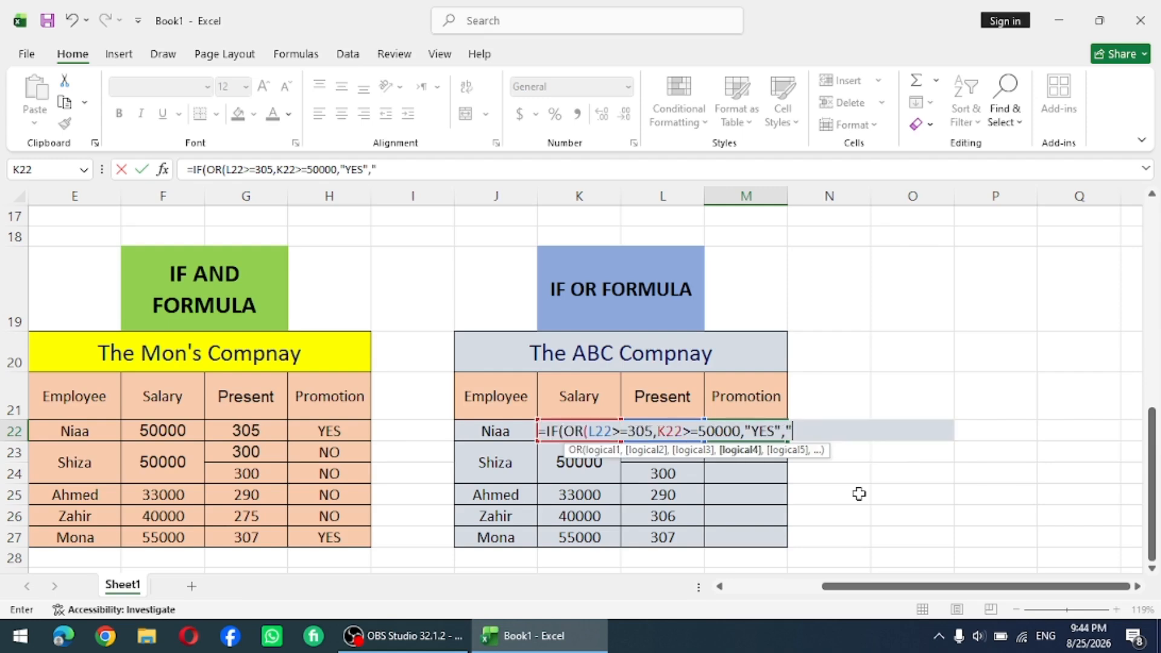
{"action": "type", "text": "NO\")"}
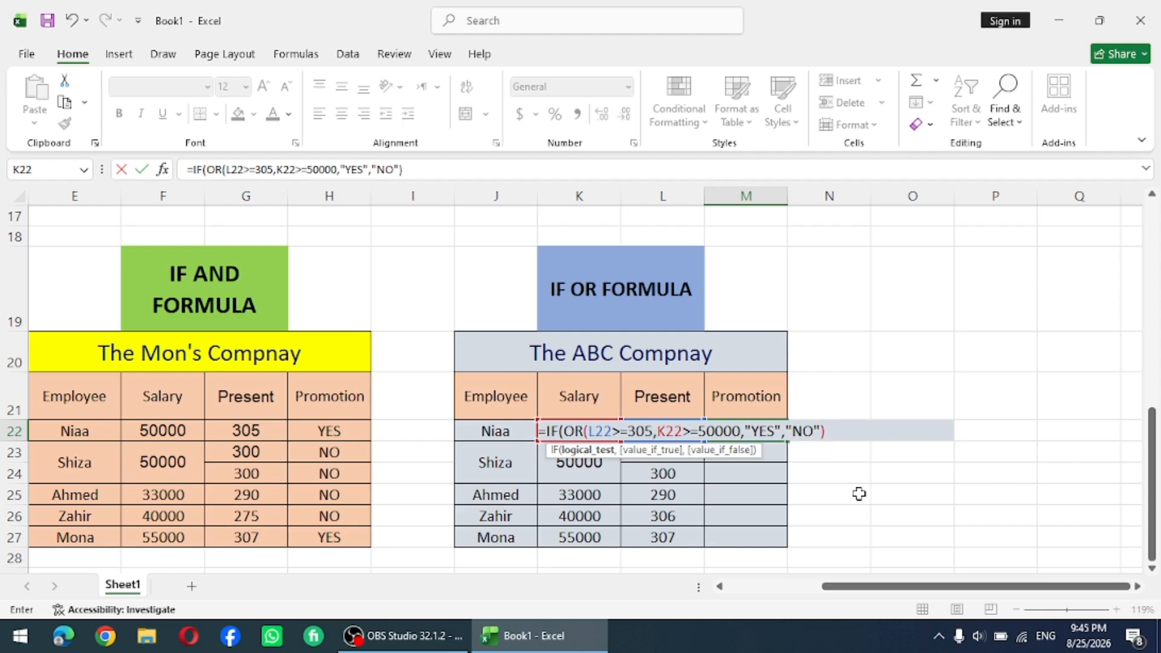
{"action": "key", "text": "Return"}
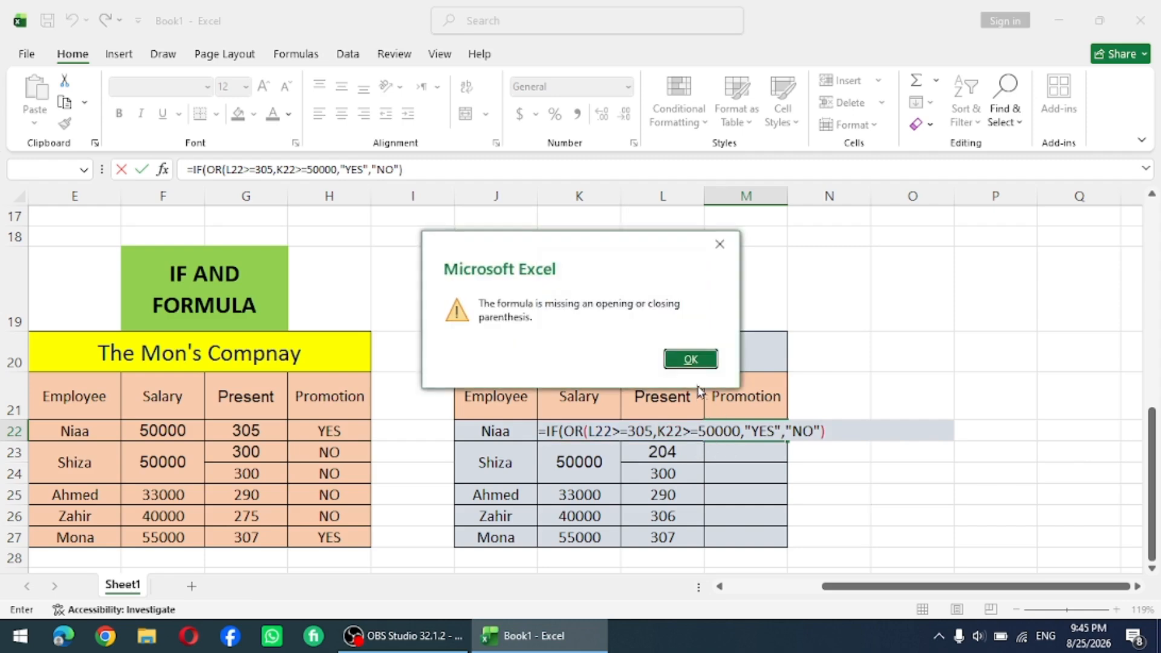
{"action": "left_click", "coordinate": [690, 359]}
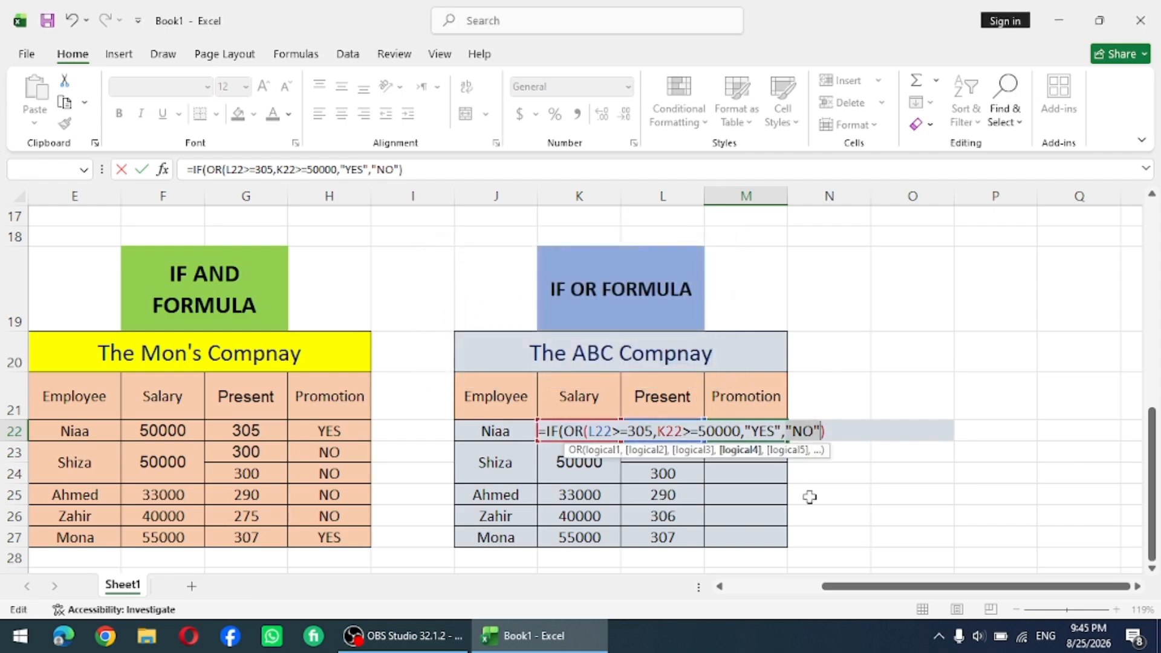
- Insert the OR function's closing parenthesis after 50000 in the M22 formula and enter the formula
{"action": "left_click", "coordinate": [741, 428]}
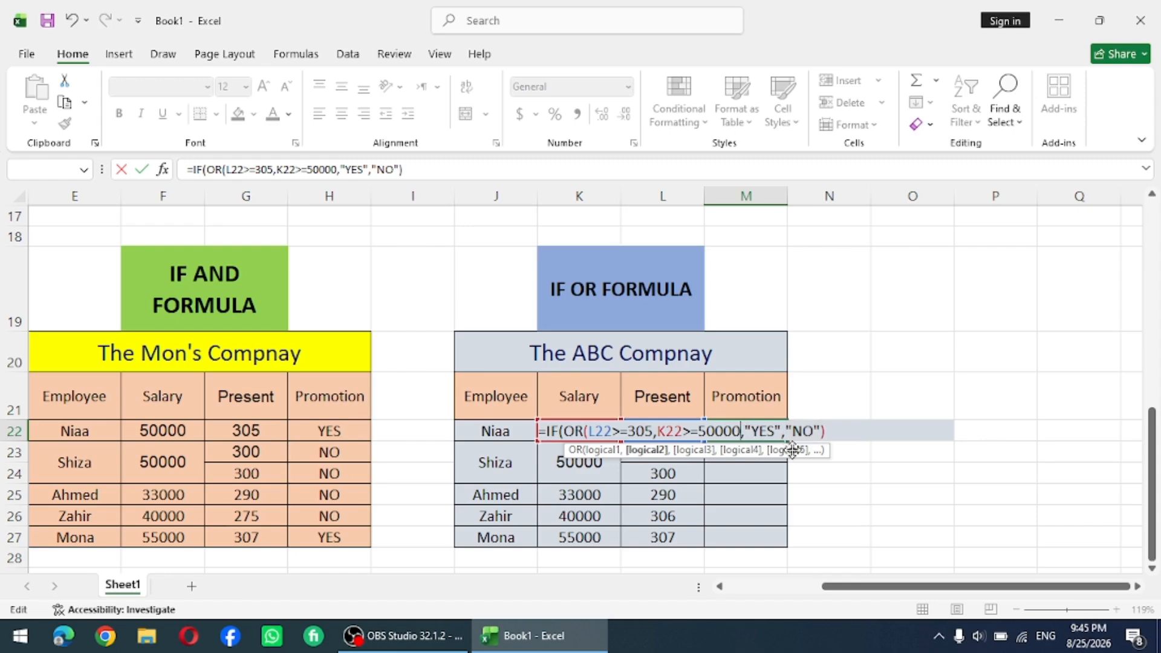
{"action": "type", "text": "),"}
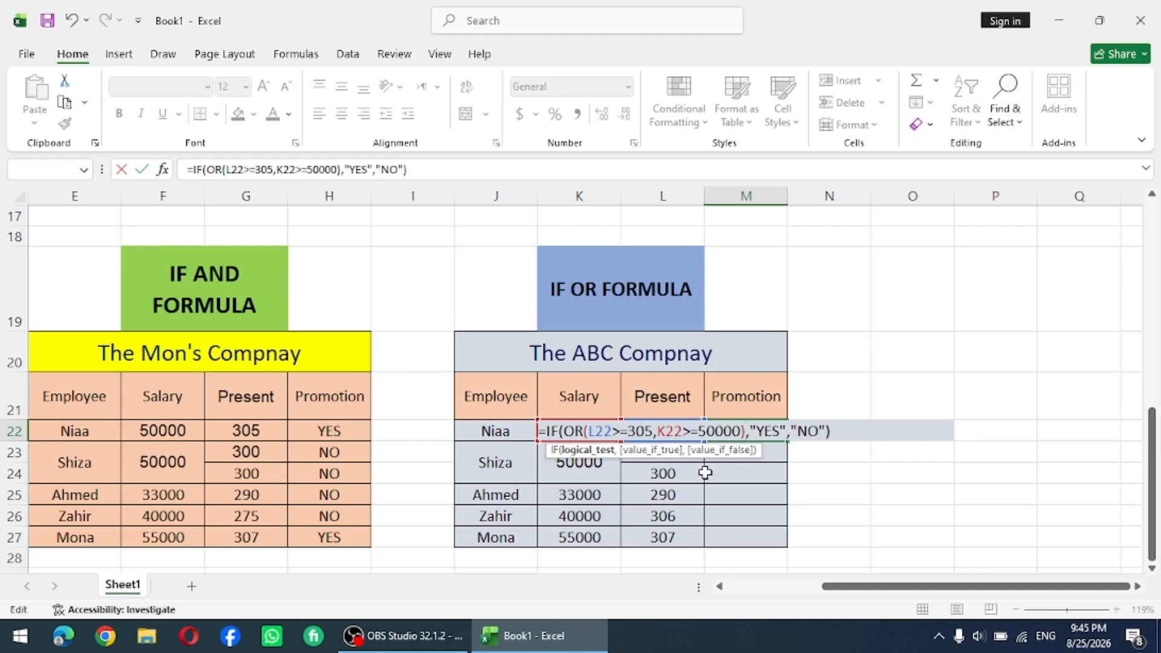
{"action": "left_click", "coordinate": [840, 431]}
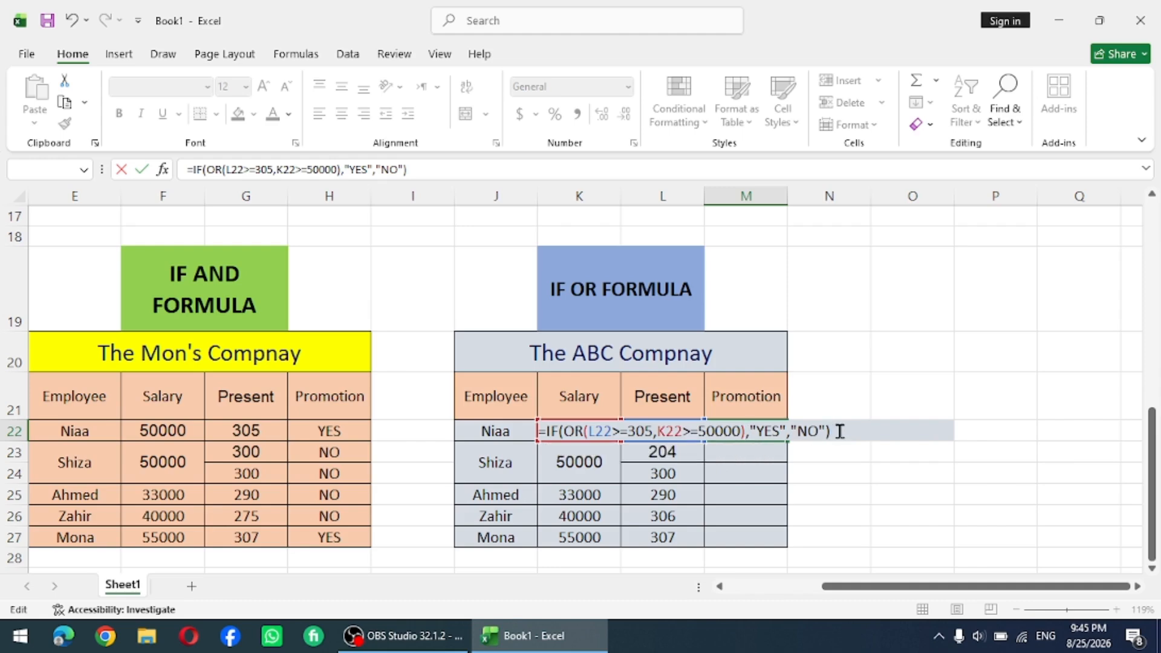
{"action": "key", "text": "Return"}
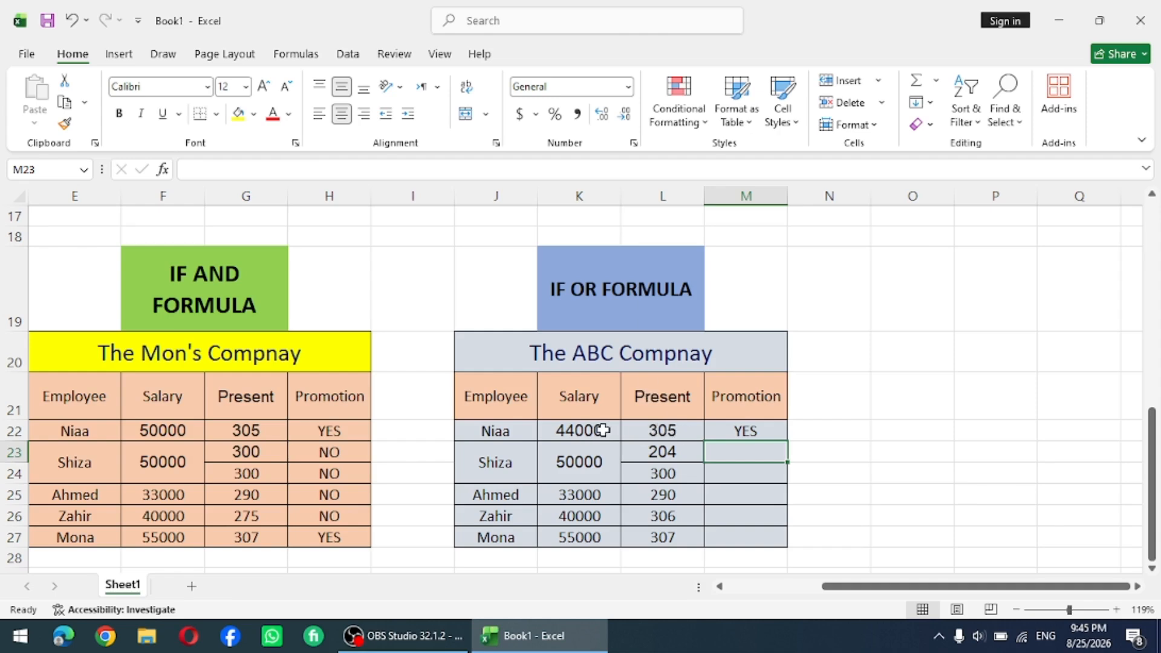
- Fill the M22 promotion formula down the ABC company's Promotion column to row 27
{"action": "left_click", "coordinate": [728, 432]}
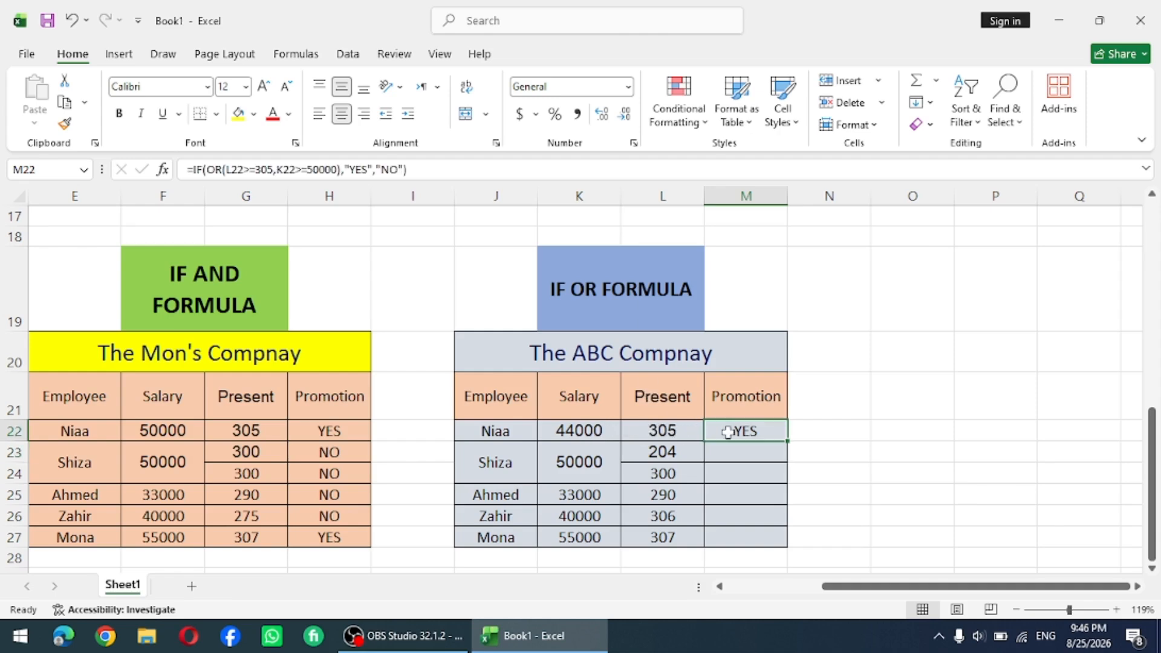
{"action": "double_click", "coordinate": [787, 442]}
{"action": "scroll", "coordinate": [816, 472], "scroll_direction": "down", "scroll_amount": 1}
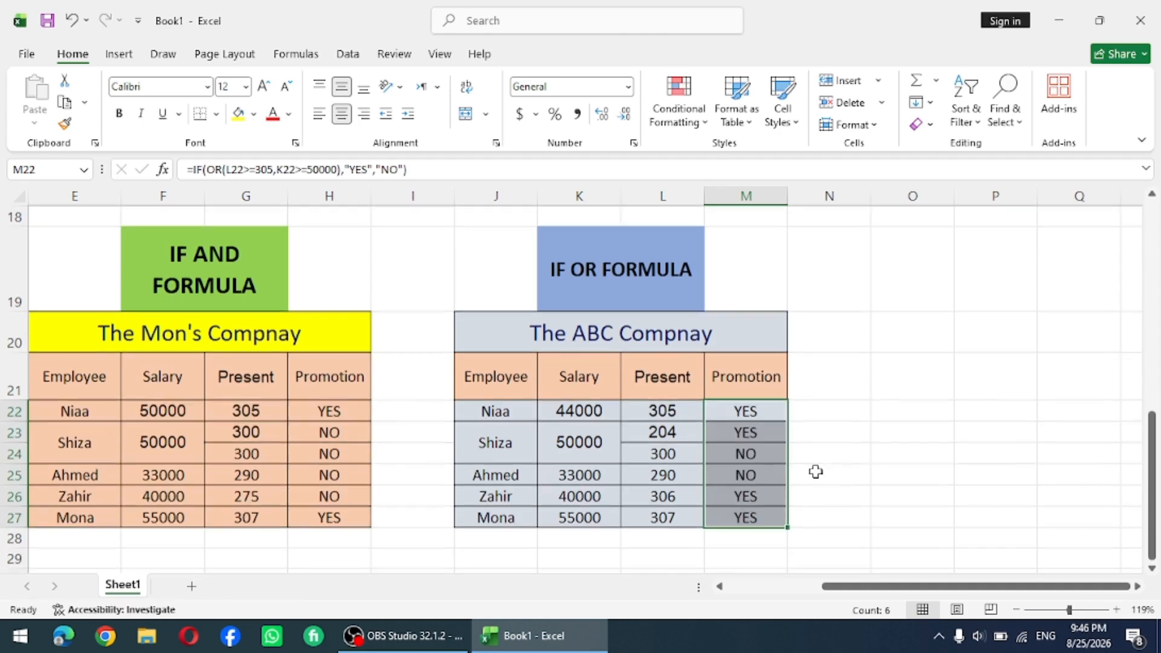
{"action": "left_click", "coordinate": [816, 471]}
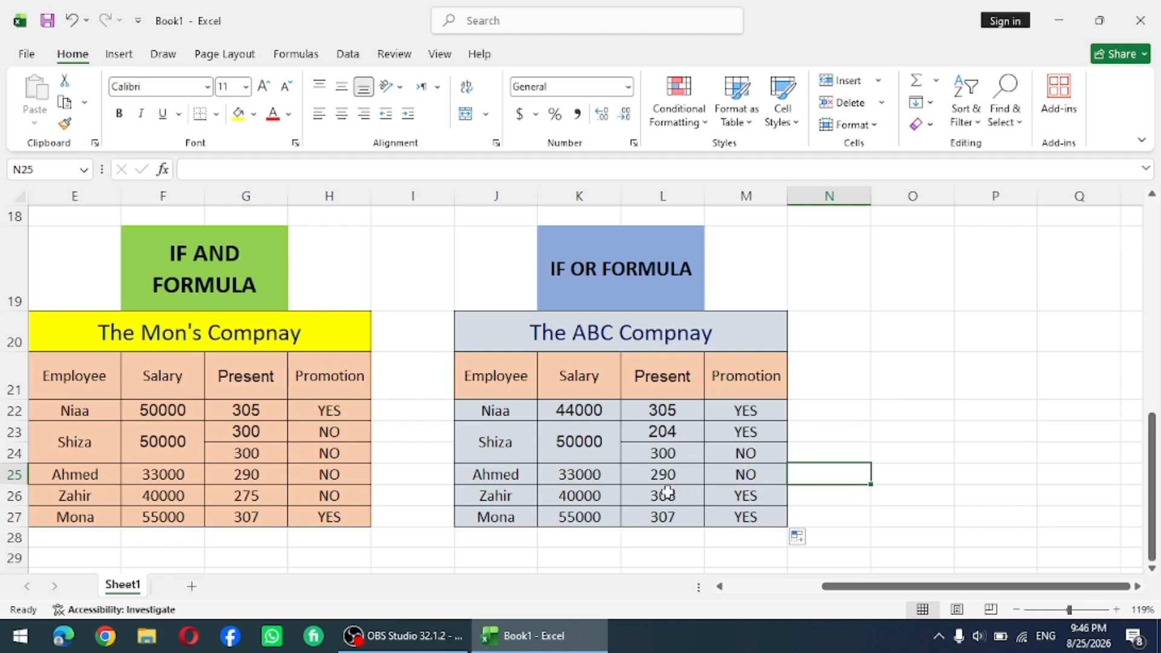
- Review the IF OR formula in M22, the Result and Grade columns of the marks table, and the promotion tables
{"action": "left_click", "coordinate": [747, 410]}
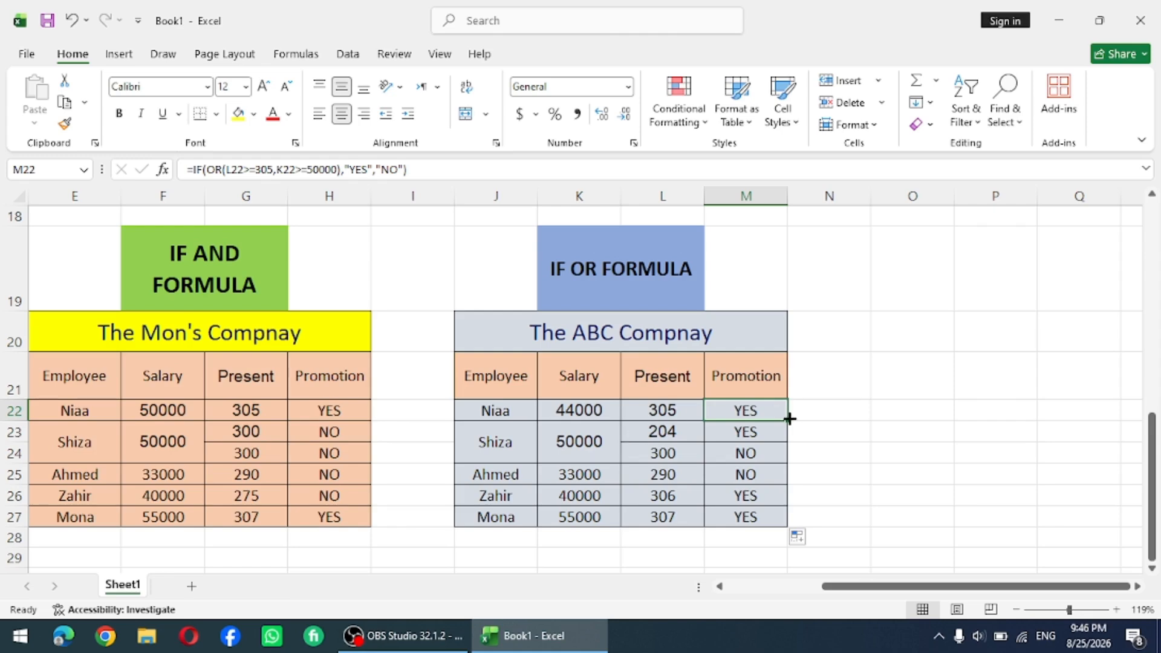
{"action": "scroll", "coordinate": [789, 416], "scroll_direction": "up", "scroll_amount": 1}
{"action": "scroll", "coordinate": [790, 416], "scroll_direction": "up", "scroll_amount": 5}
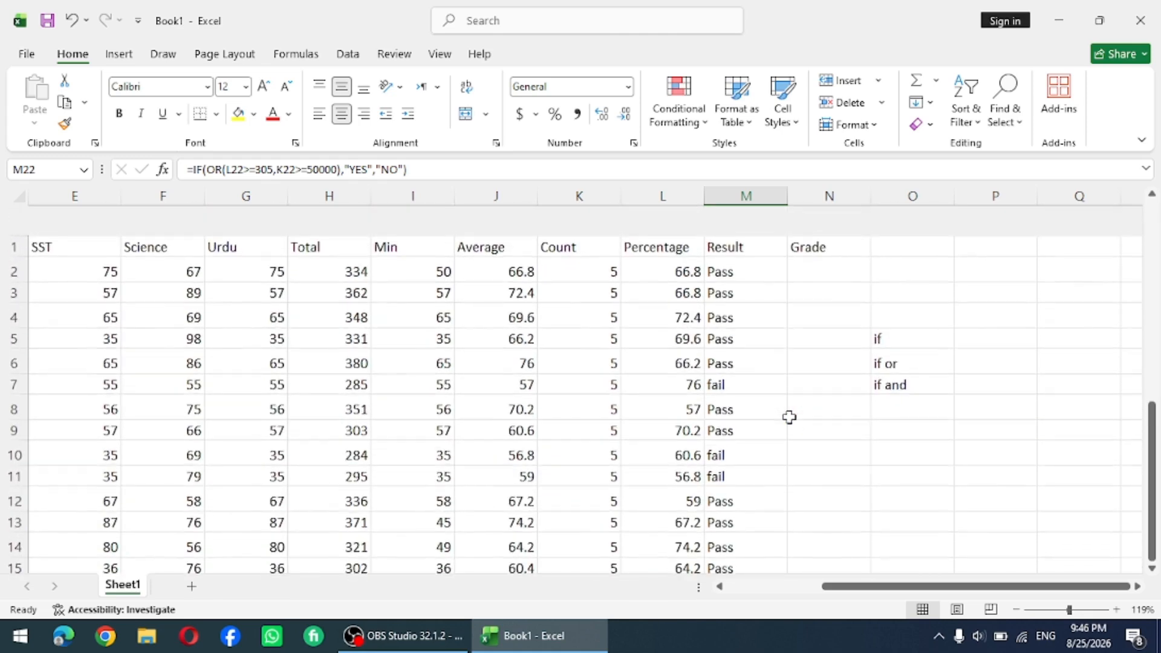
{"action": "left_click", "coordinate": [823, 248]}
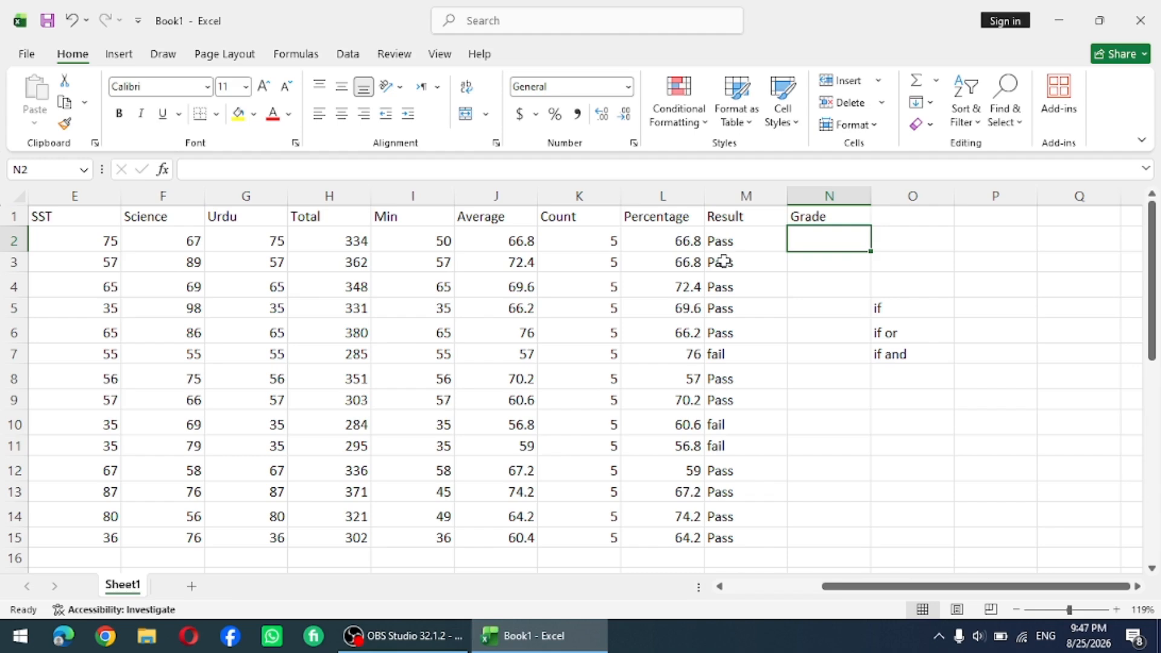
{"action": "scroll", "coordinate": [805, 430], "scroll_direction": "down", "scroll_amount": 4}
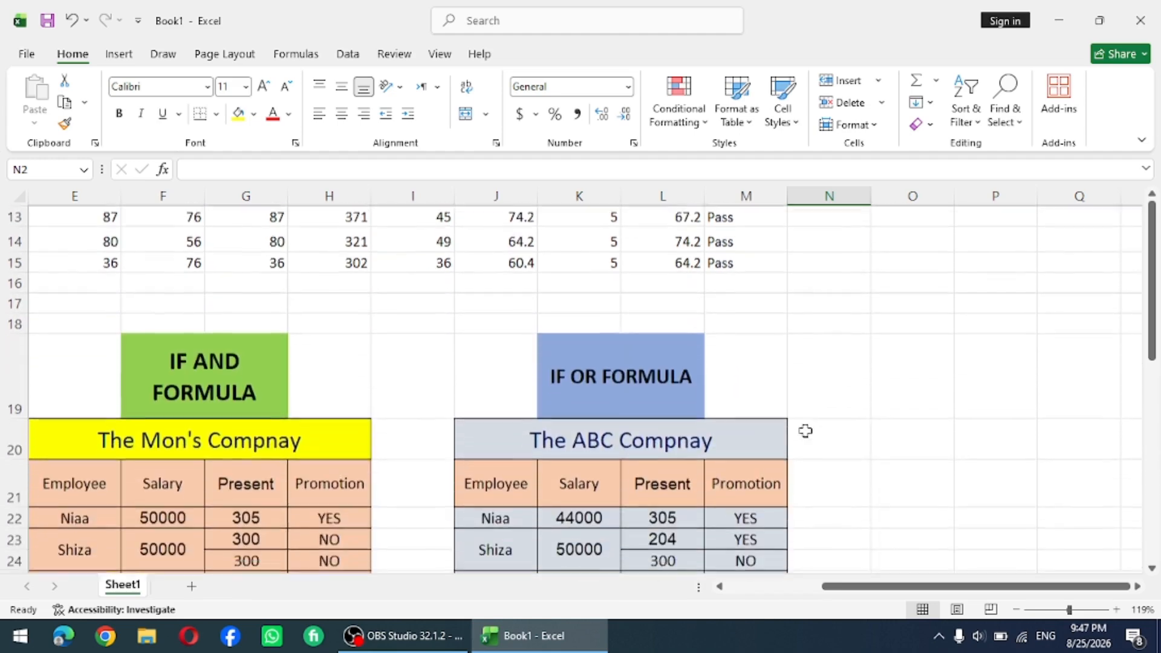
{"action": "scroll", "coordinate": [806, 431], "scroll_direction": "up", "scroll_amount": 3}
{"action": "scroll", "coordinate": [805, 430], "scroll_direction": "up", "scroll_amount": 1}
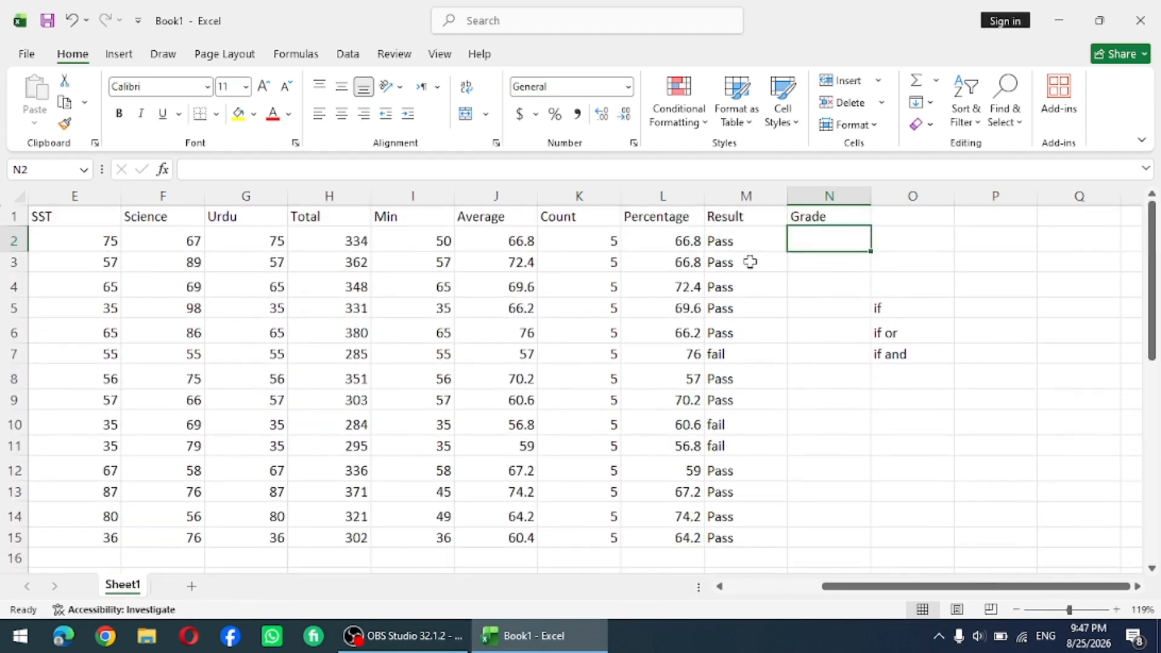